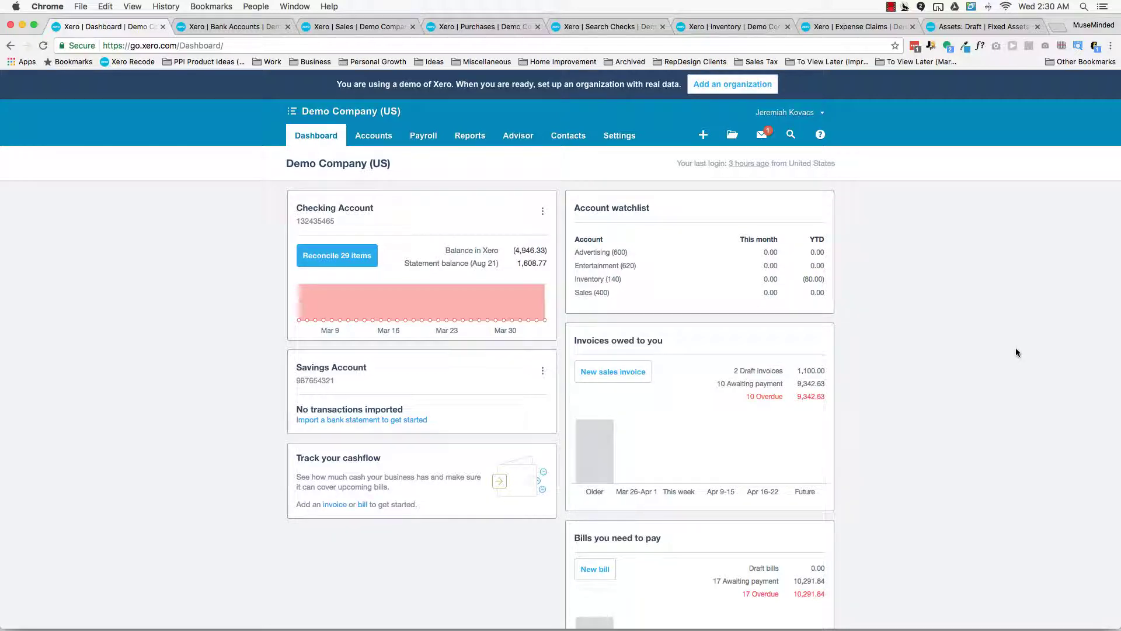
# - Scroll through the Demo Company (US) dashboard's checking, savings, invoices and bills, then open the Accounts menu
pyautogui.scroll(-1, 1016, 349)
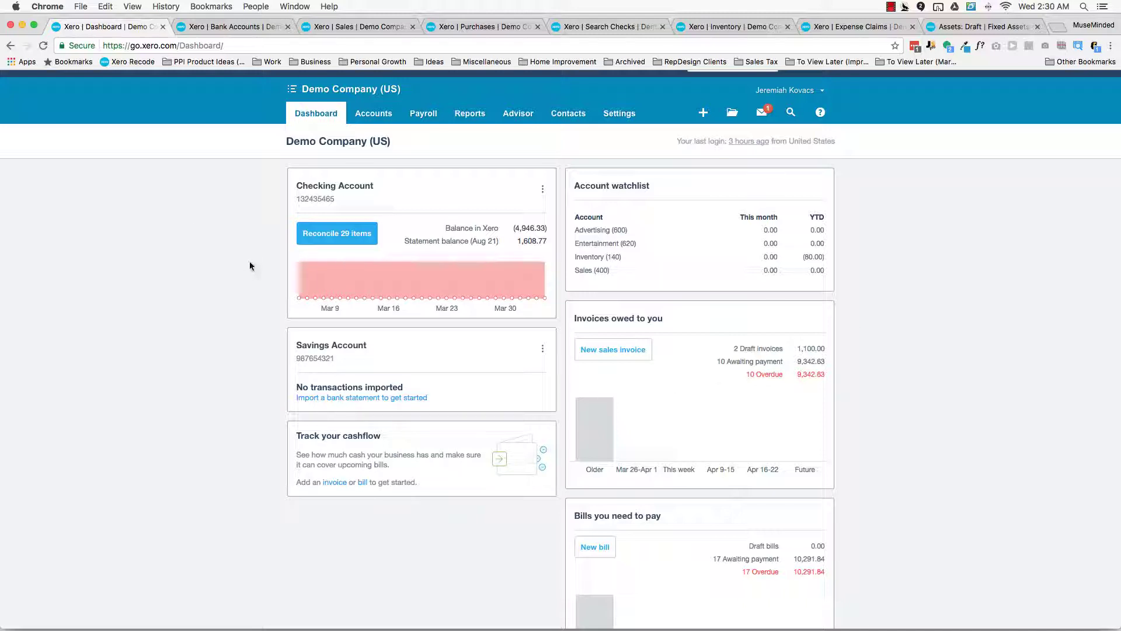
pyautogui.scroll(1, 247, 265)
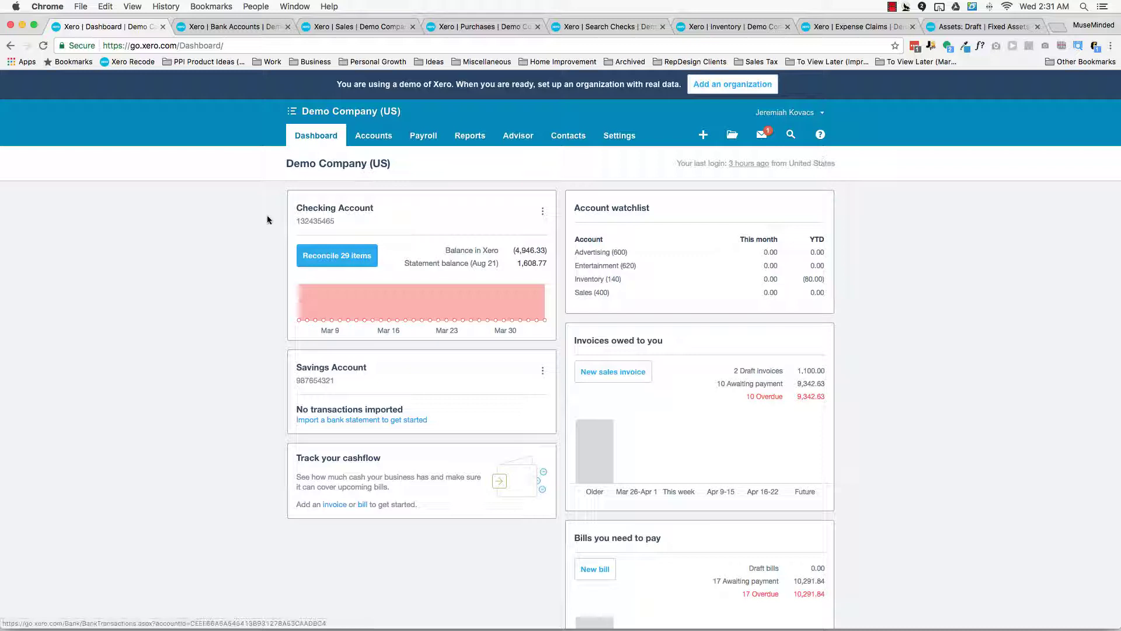
pyautogui.click(293, 116)
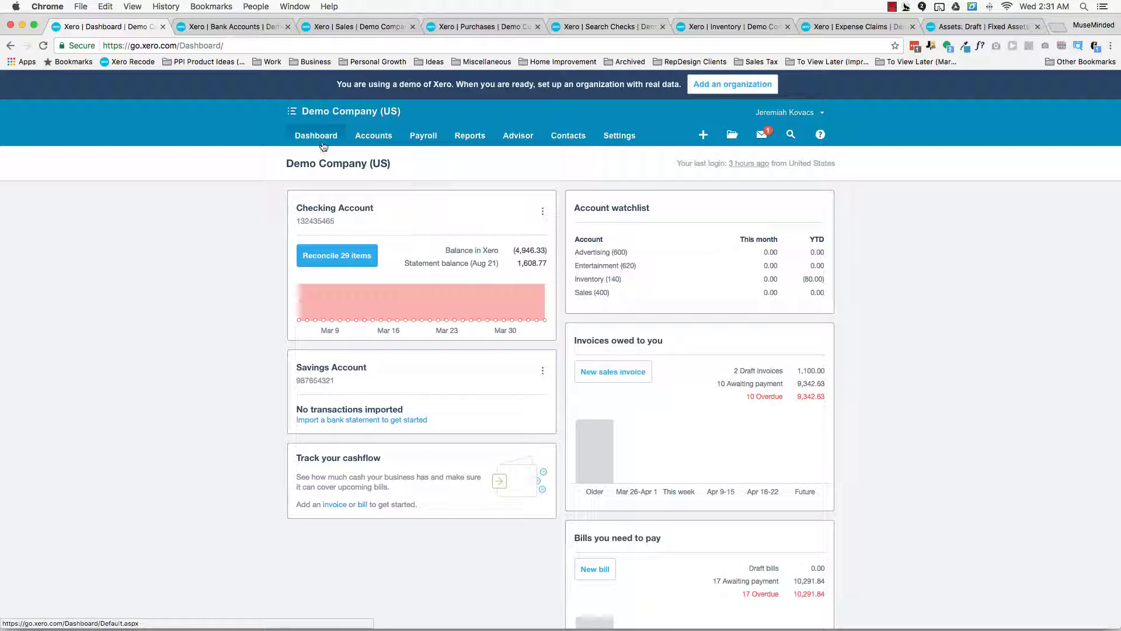
# - Go to the Bank Accounts page and check the Checking Account's Manage Account options
pyautogui.click(376, 138)
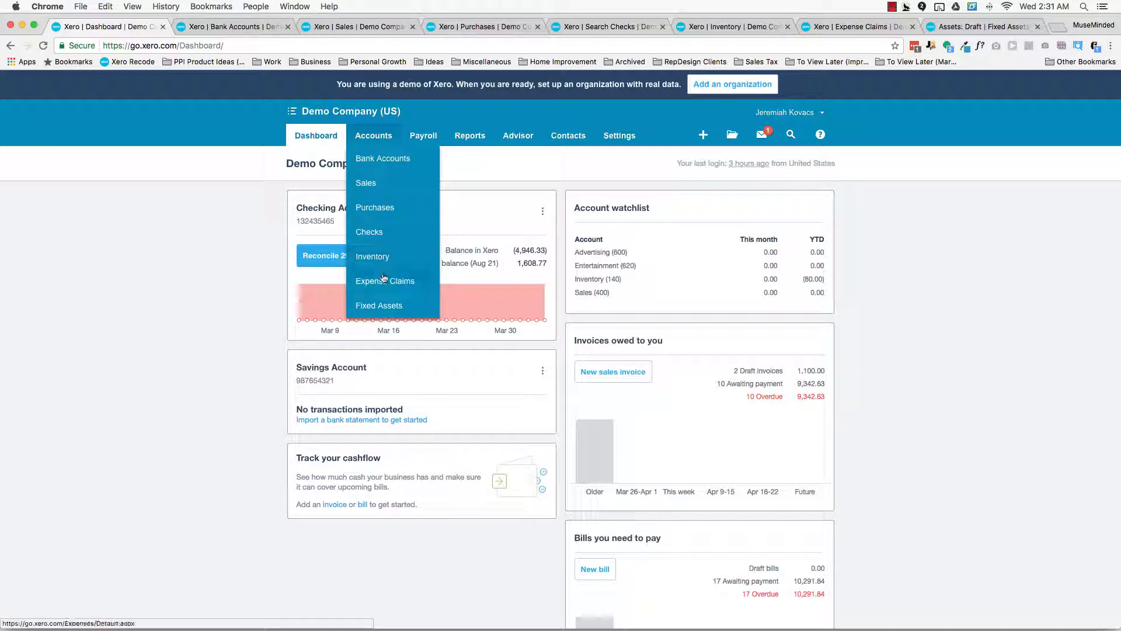
pyautogui.click(241, 28)
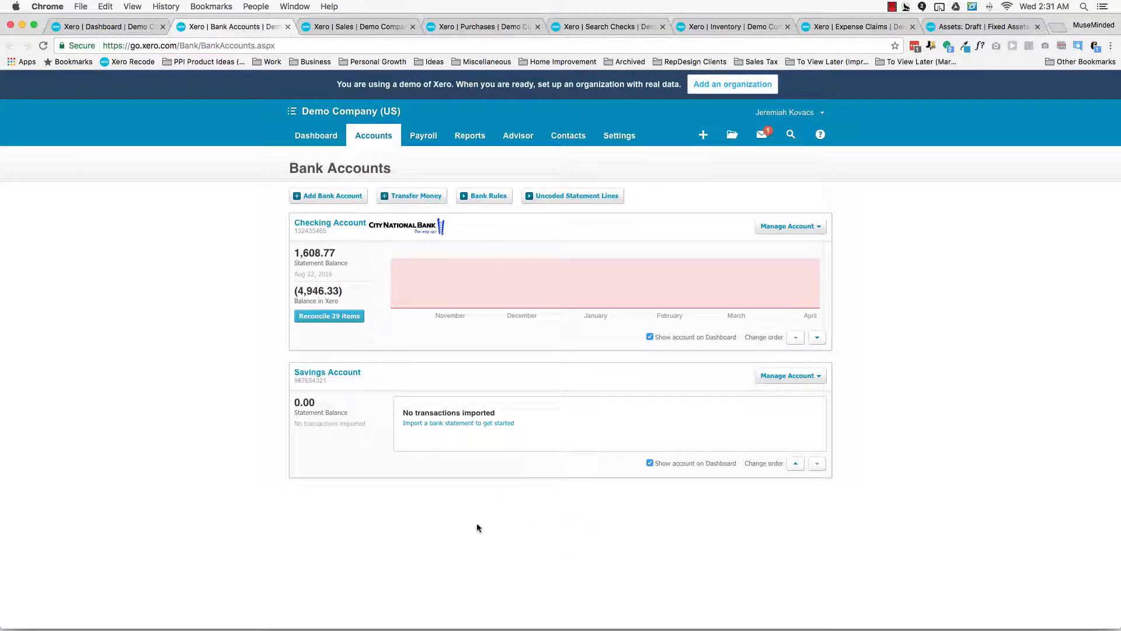
pyautogui.click(820, 228)
pyautogui.click(821, 228)
# - Browse the Sales dashboard's invoices and quotes, then switch to the Purchases dashboard
pyautogui.click(373, 135)
pyautogui.click(359, 185)
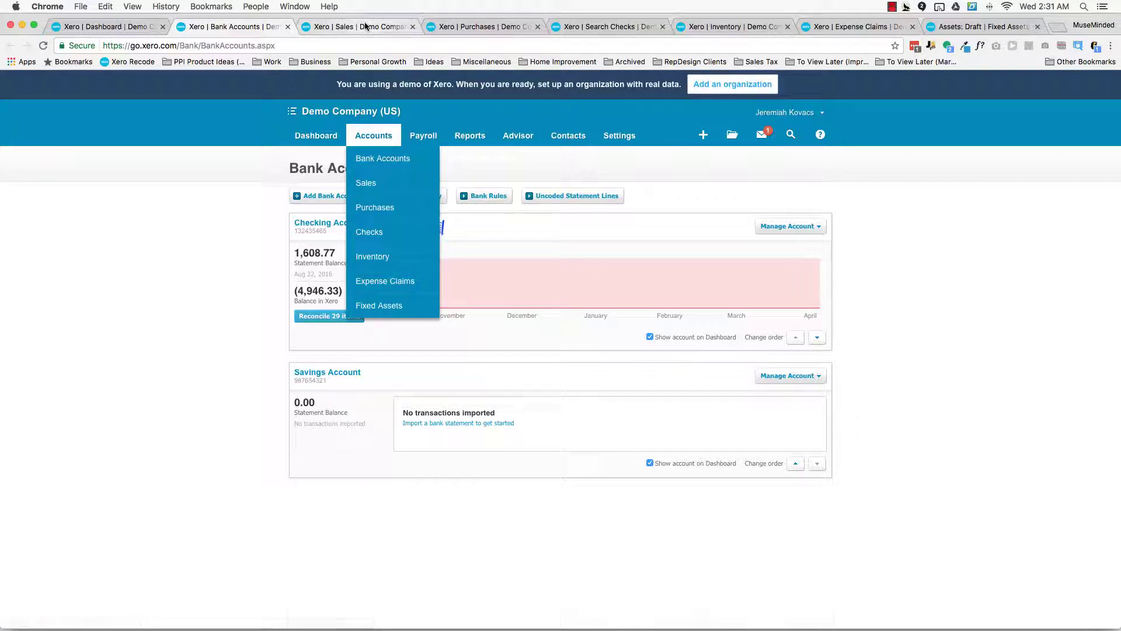
pyautogui.scroll(-2, 964, 253)
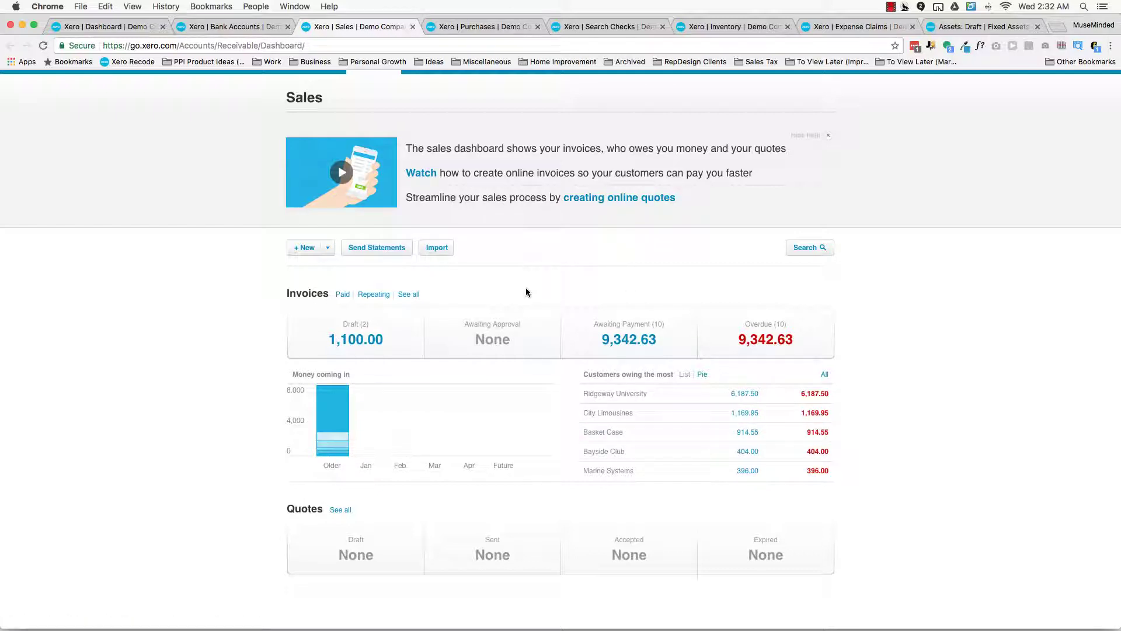
pyautogui.moveTo(316, 248)
pyautogui.scroll(-2, 565, 258)
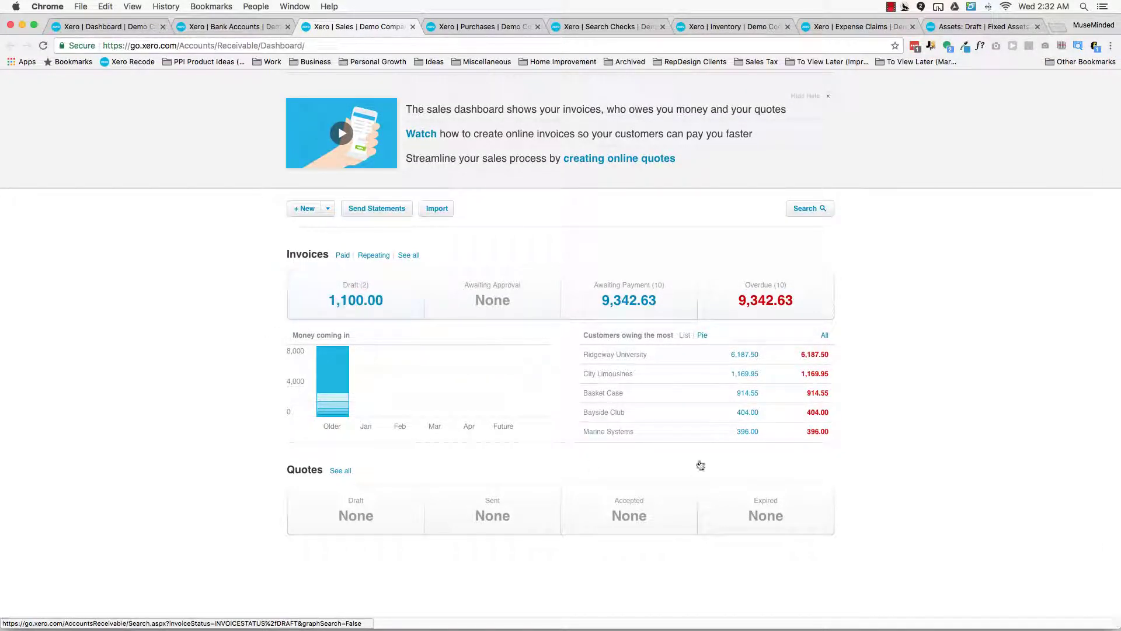
pyautogui.scroll(1, 667, 308)
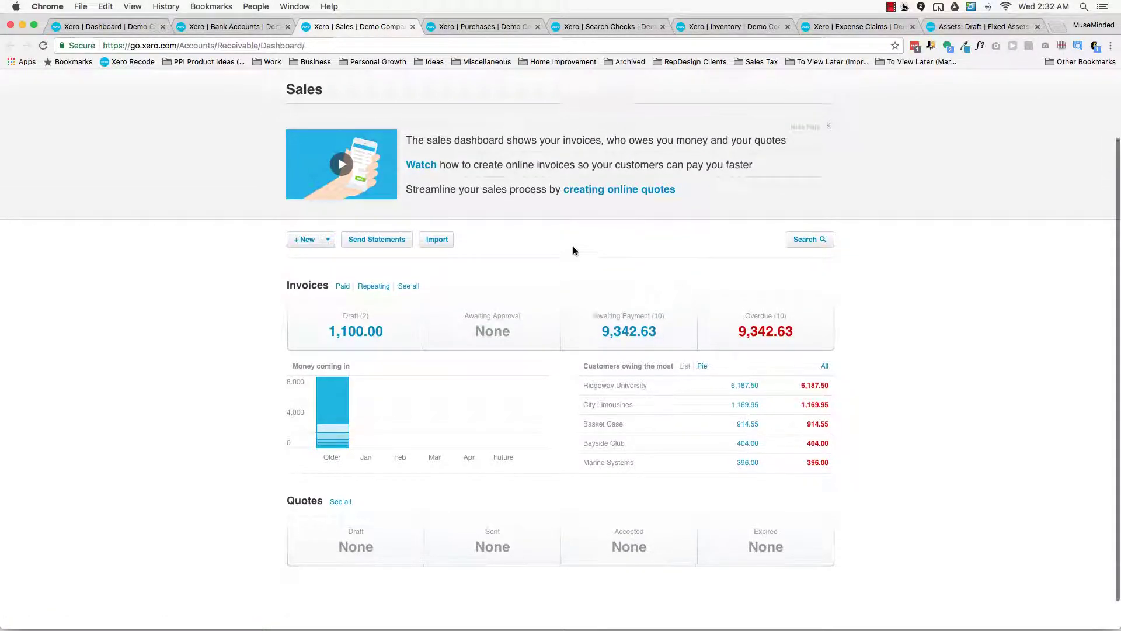
pyautogui.scroll(3, 573, 246)
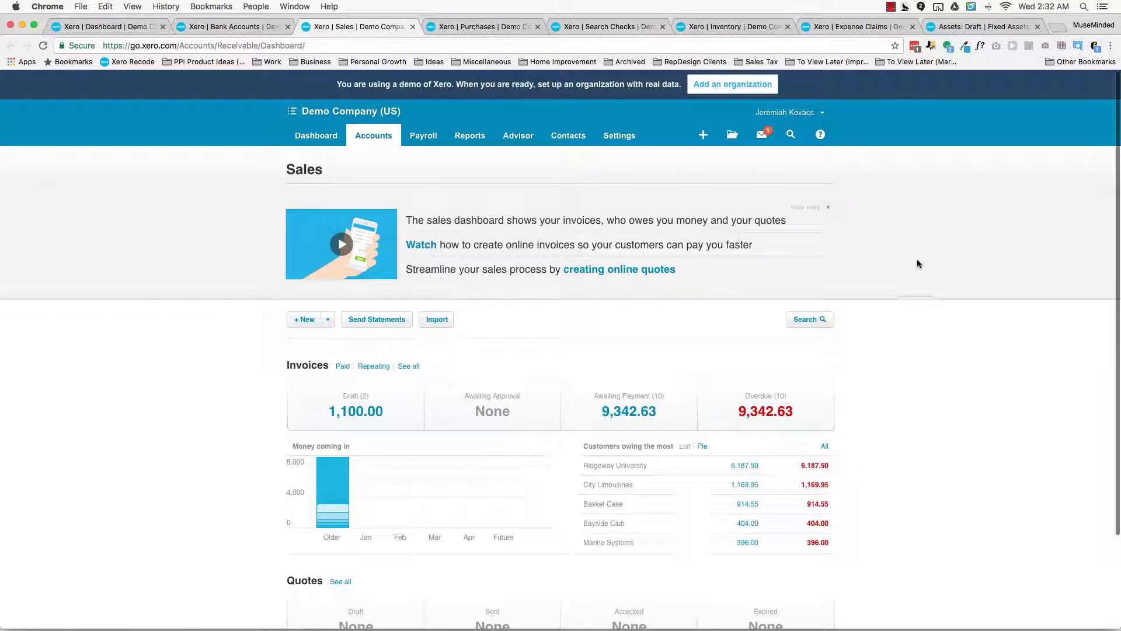
pyautogui.click(467, 27)
pyautogui.scroll(-2, 906, 282)
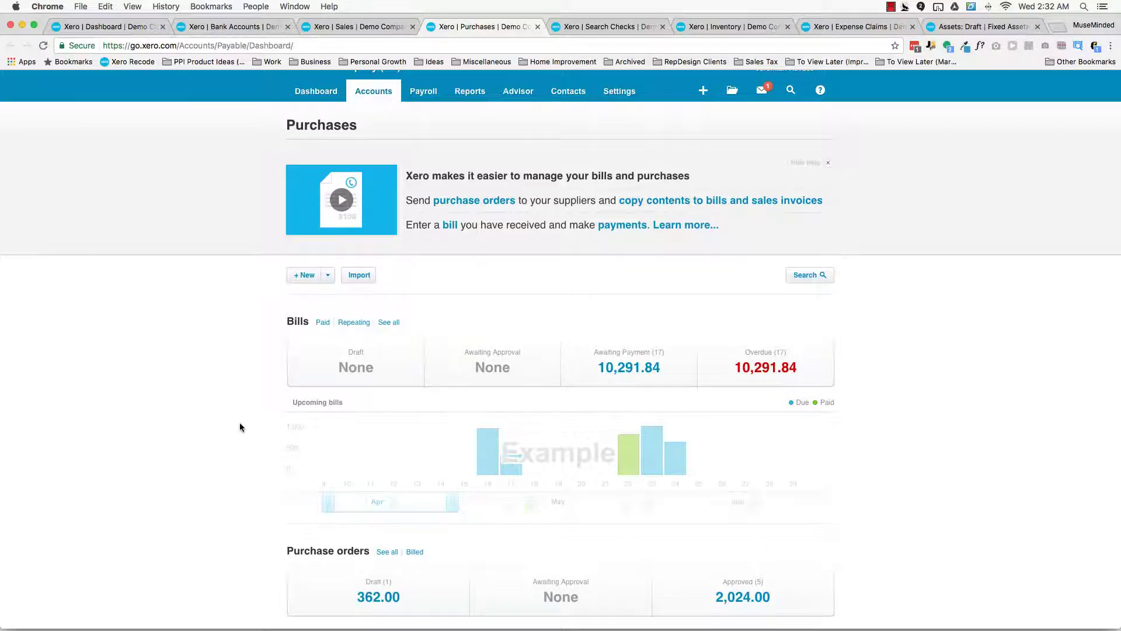
pyautogui.scroll(-3, 247, 411)
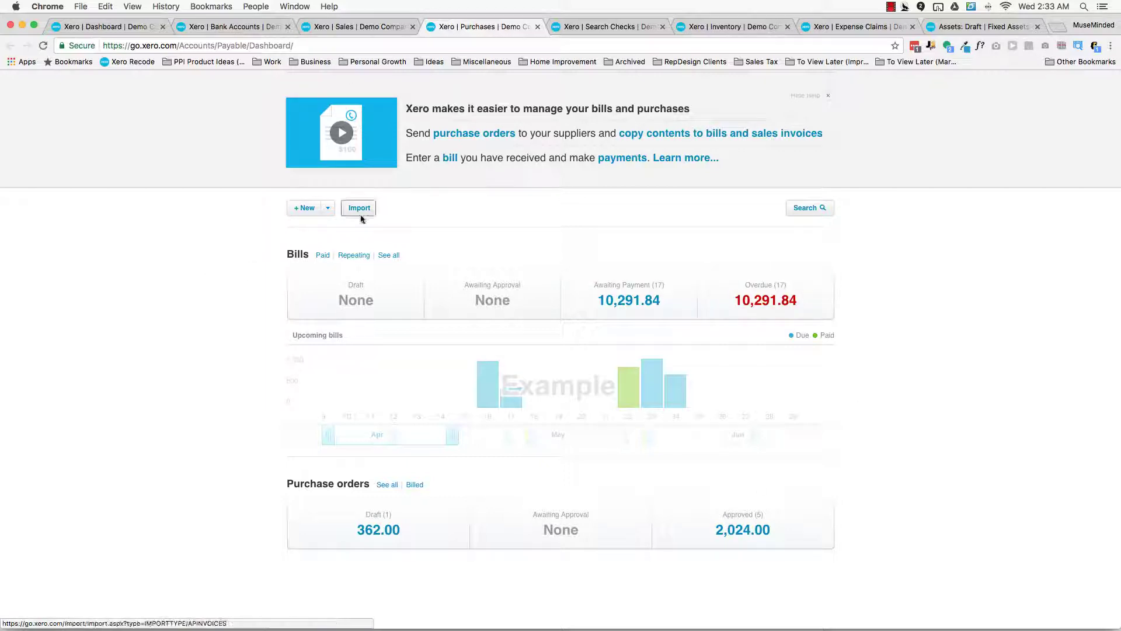
pyautogui.moveTo(315, 217)
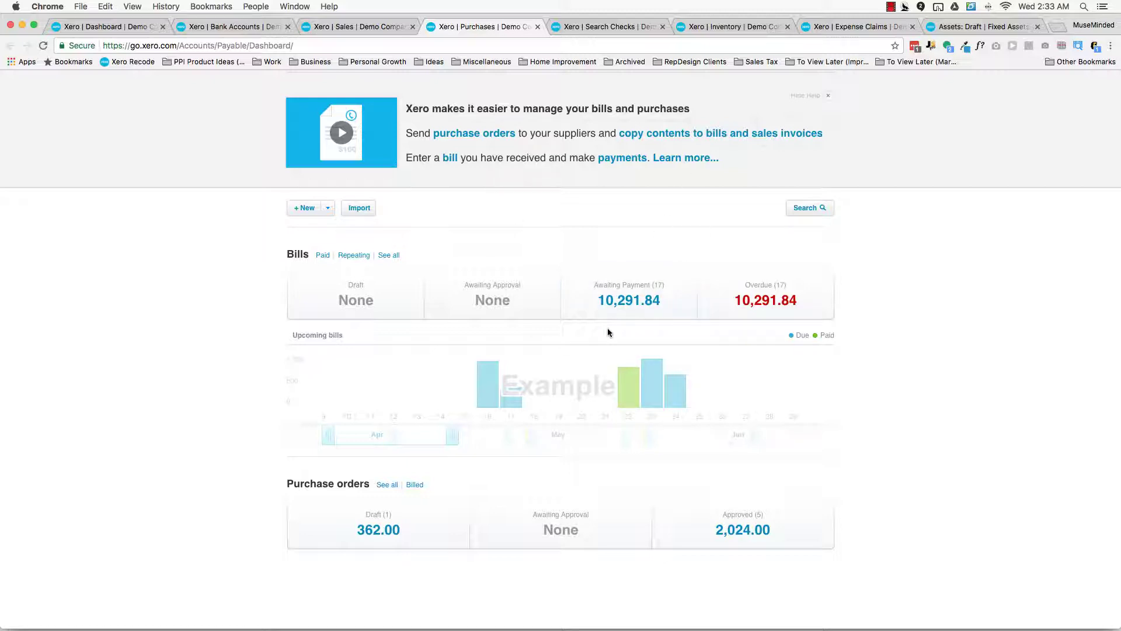
pyautogui.scroll(4, 608, 332)
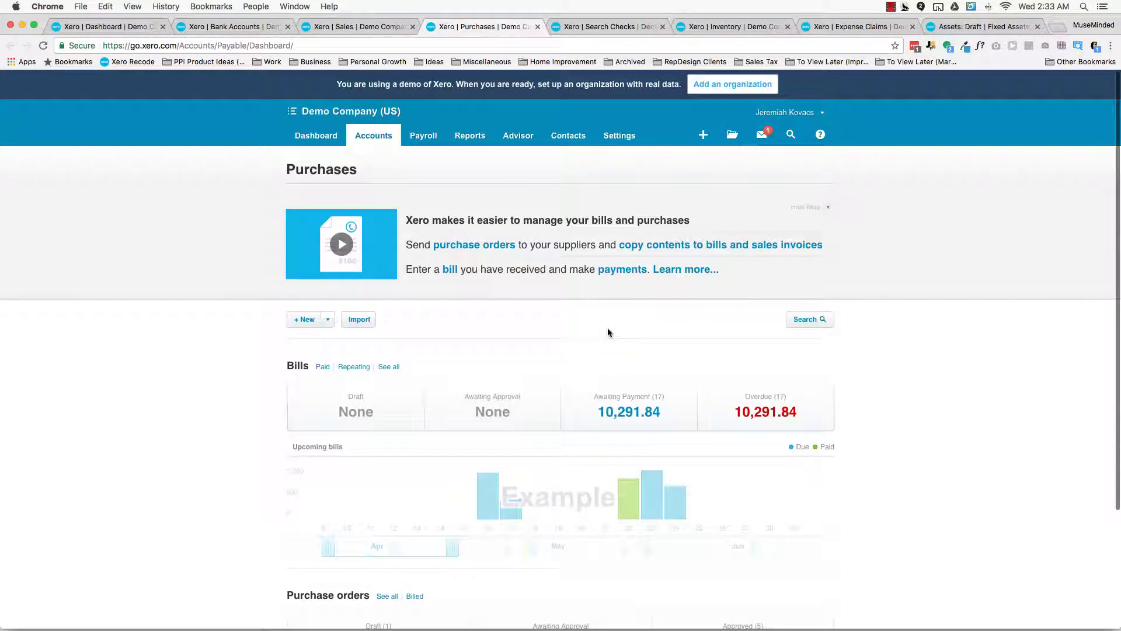
# - Show the Checks page with checks 1236, 1235 and 1234, and reopen the Accounts menu
pyautogui.click(617, 29)
pyautogui.click(376, 143)
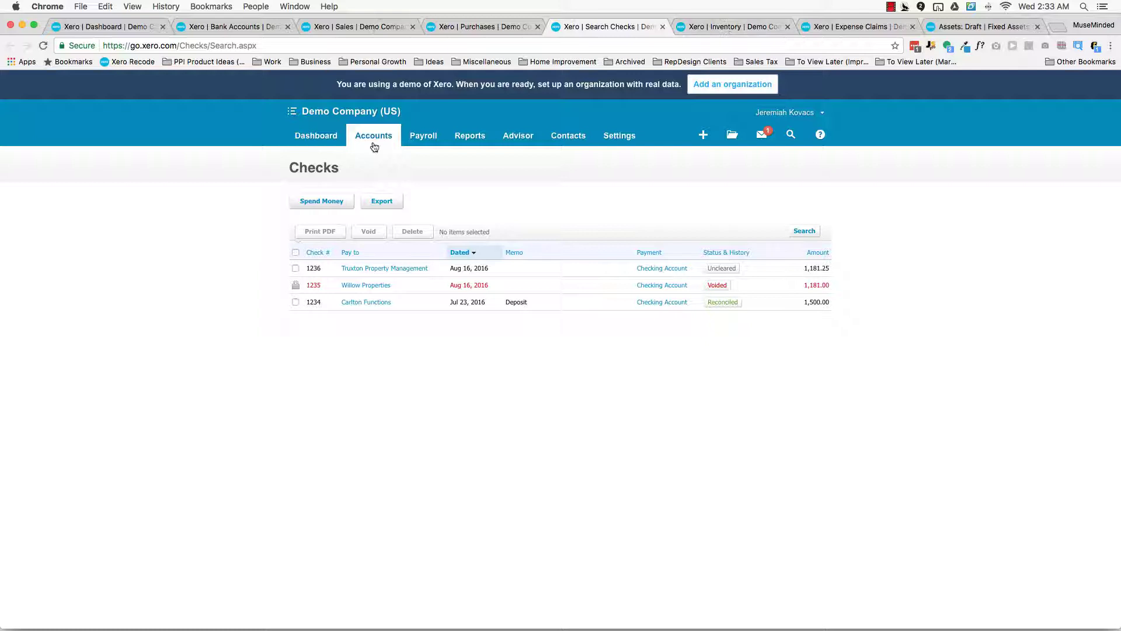
pyautogui.click(374, 138)
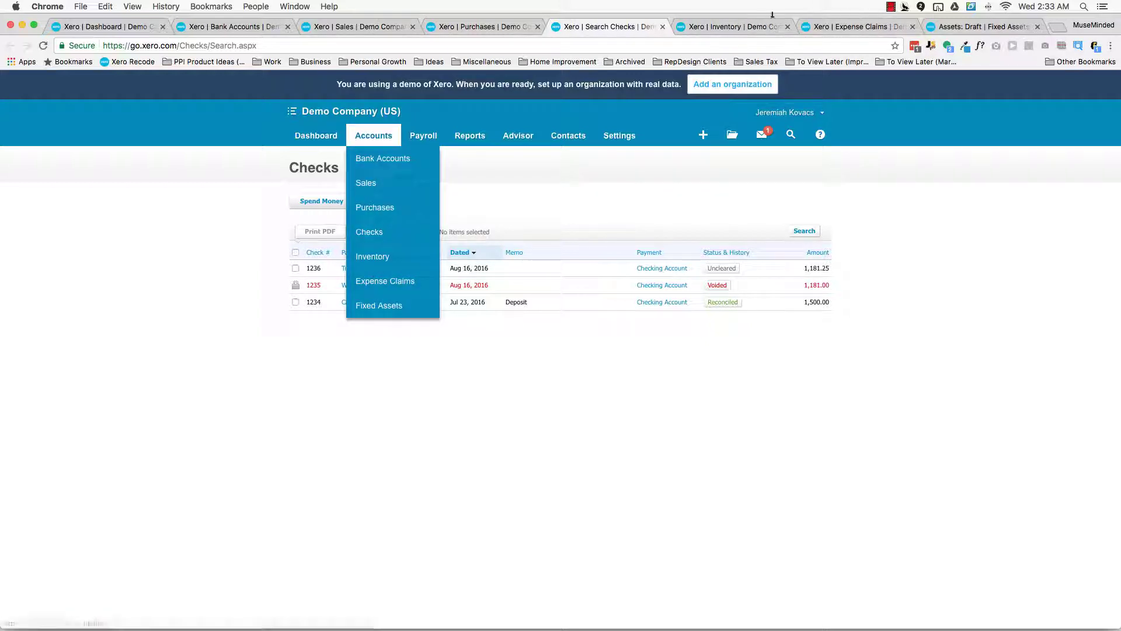
# - Scroll through the Inventory items' cost and sale prices, then switch to Expense Claims
pyautogui.click(759, 29)
pyautogui.scroll(-2, 842, 186)
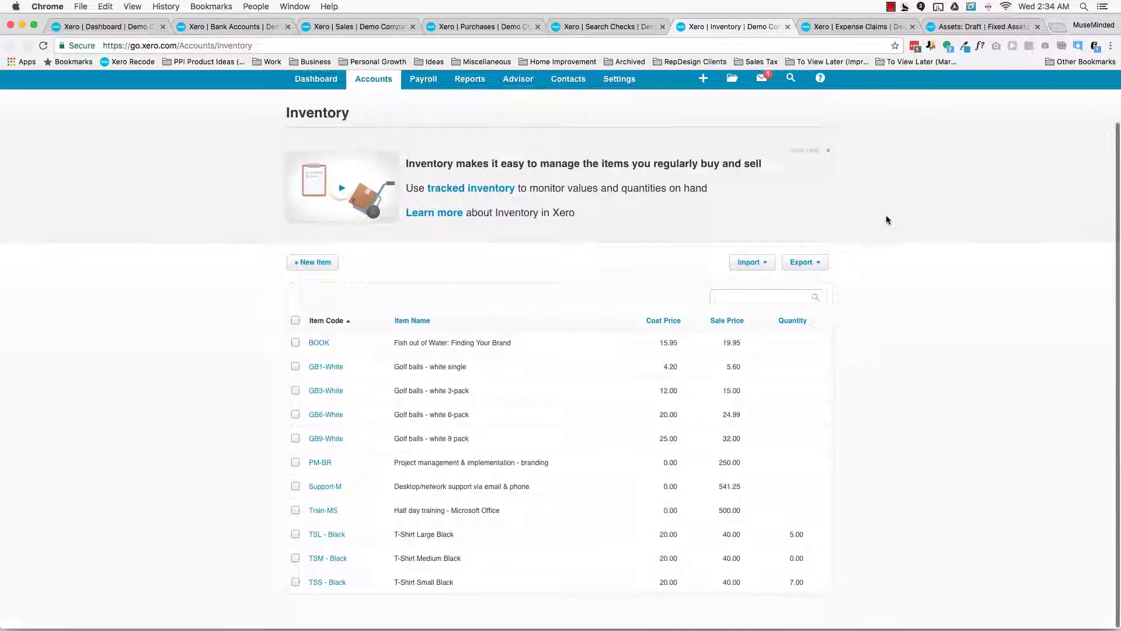
pyautogui.scroll(3, 885, 215)
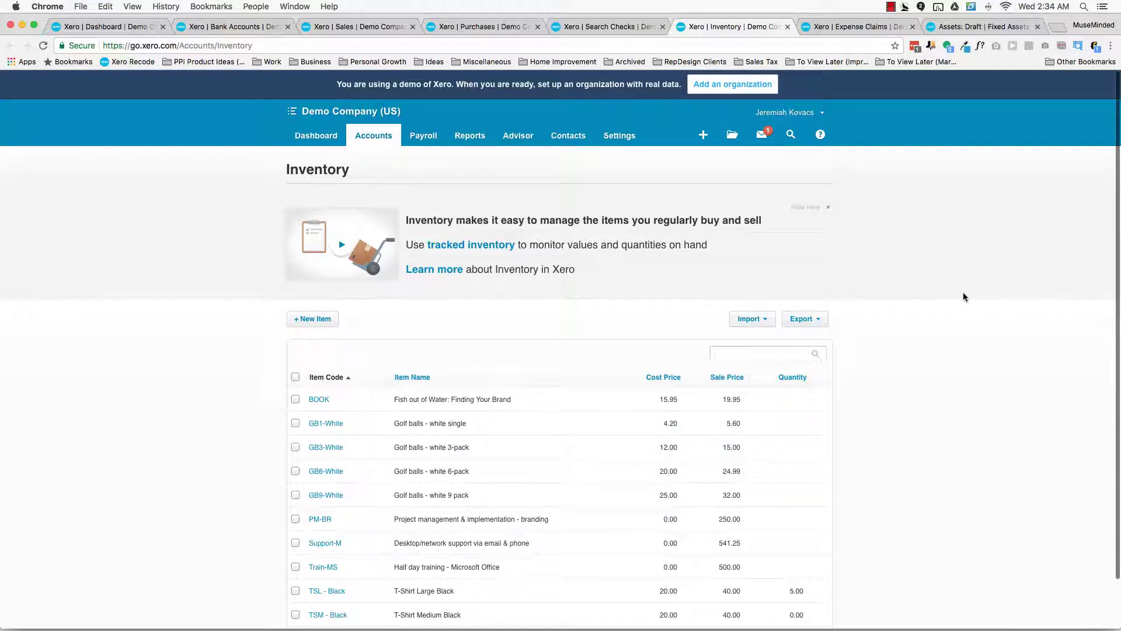
pyautogui.scroll(-2, 963, 296)
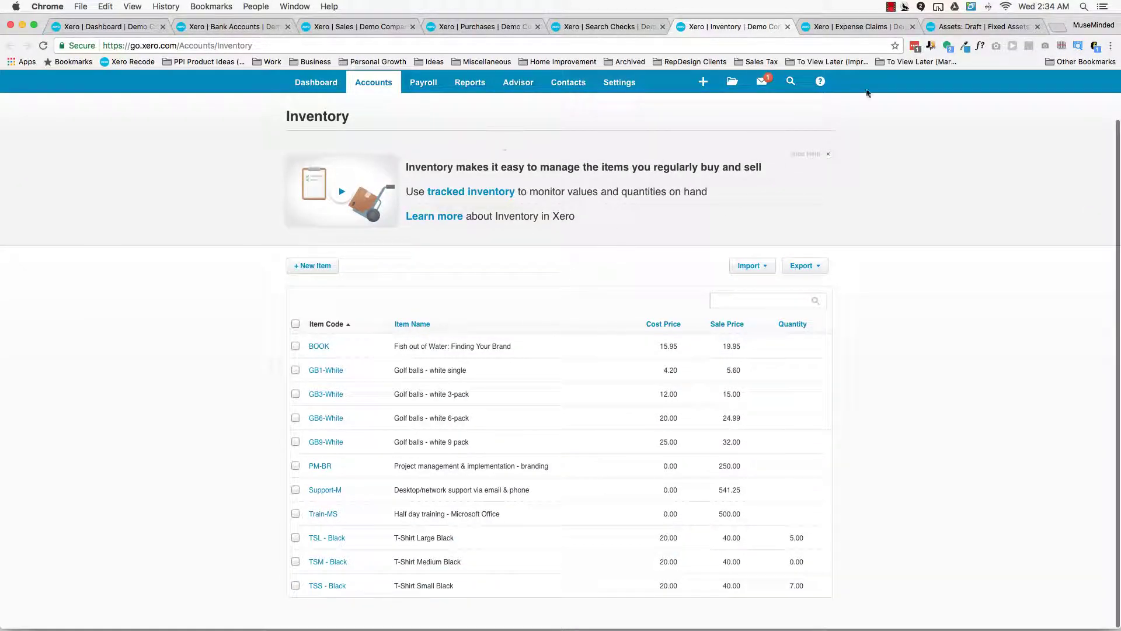
pyautogui.click(856, 27)
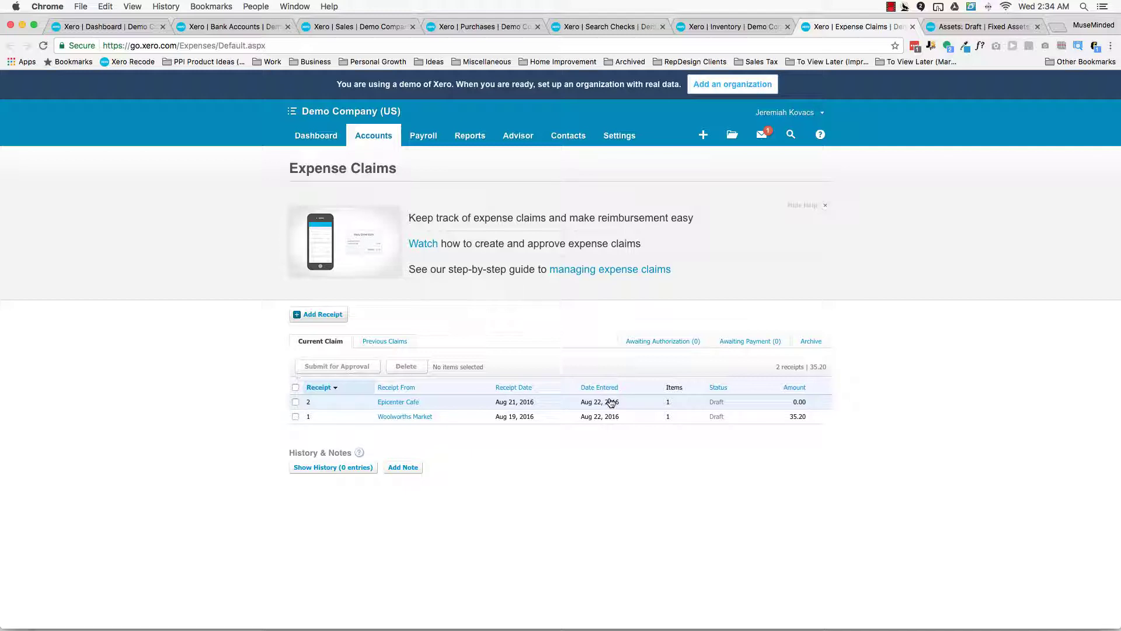
# - View the Fixed Assets page, then bring up the Payroll menu's areas
pyautogui.click(980, 29)
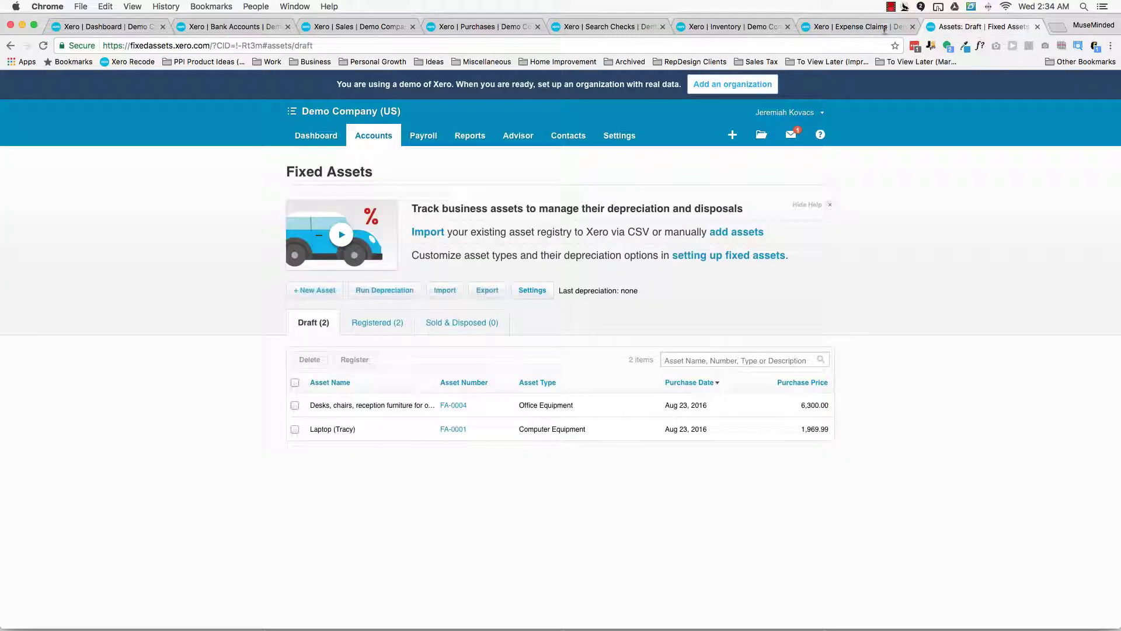
pyautogui.click(378, 146)
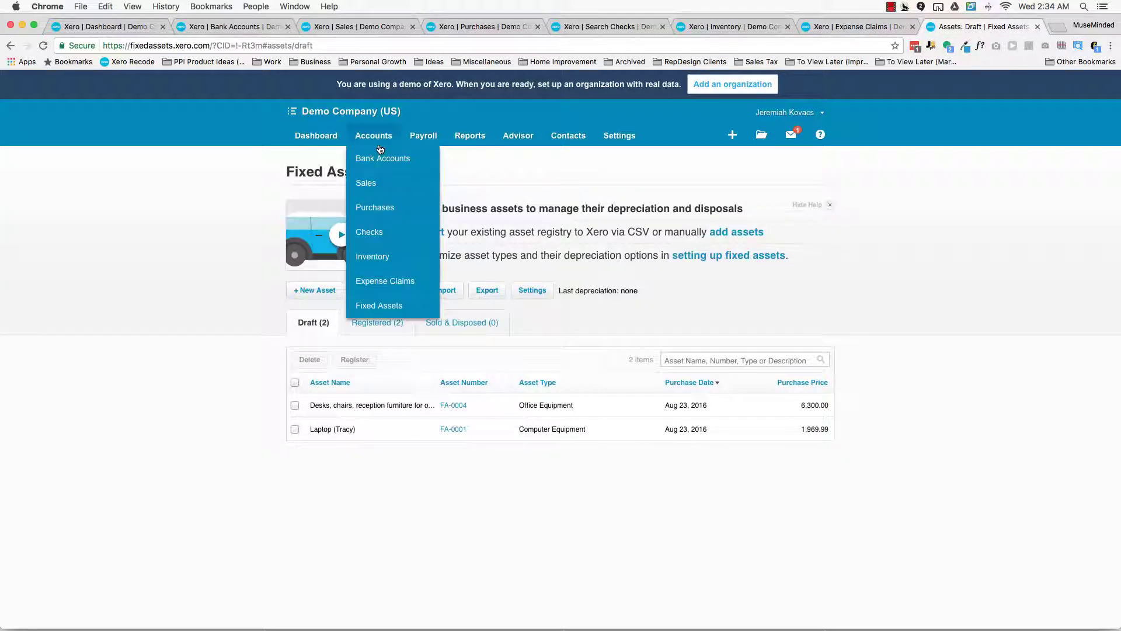
pyautogui.click(326, 490)
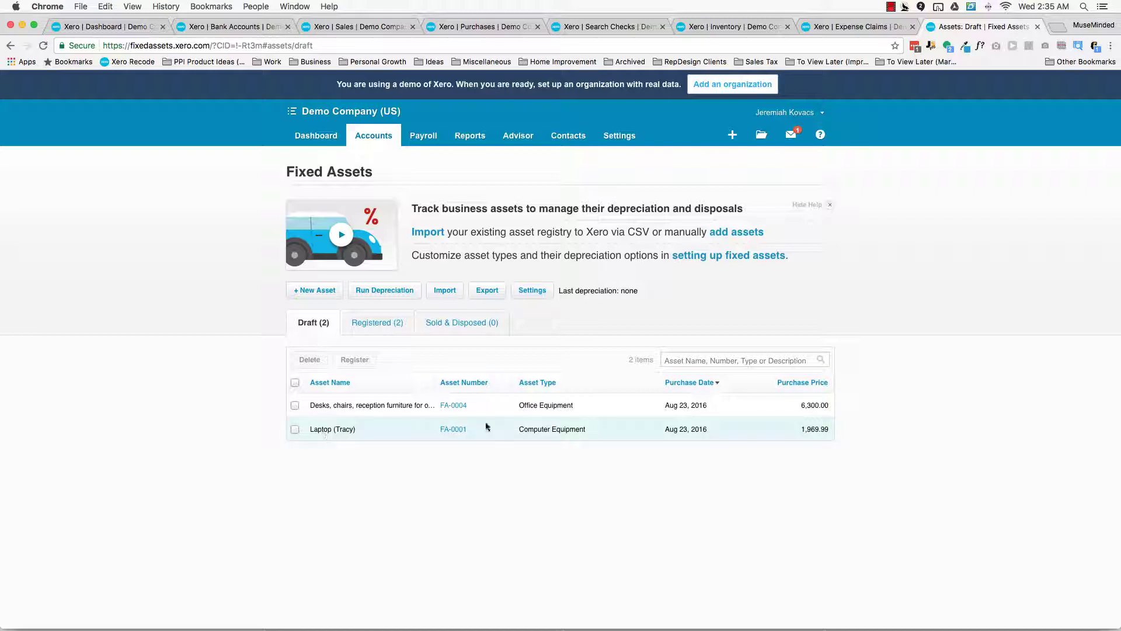
pyautogui.click(431, 143)
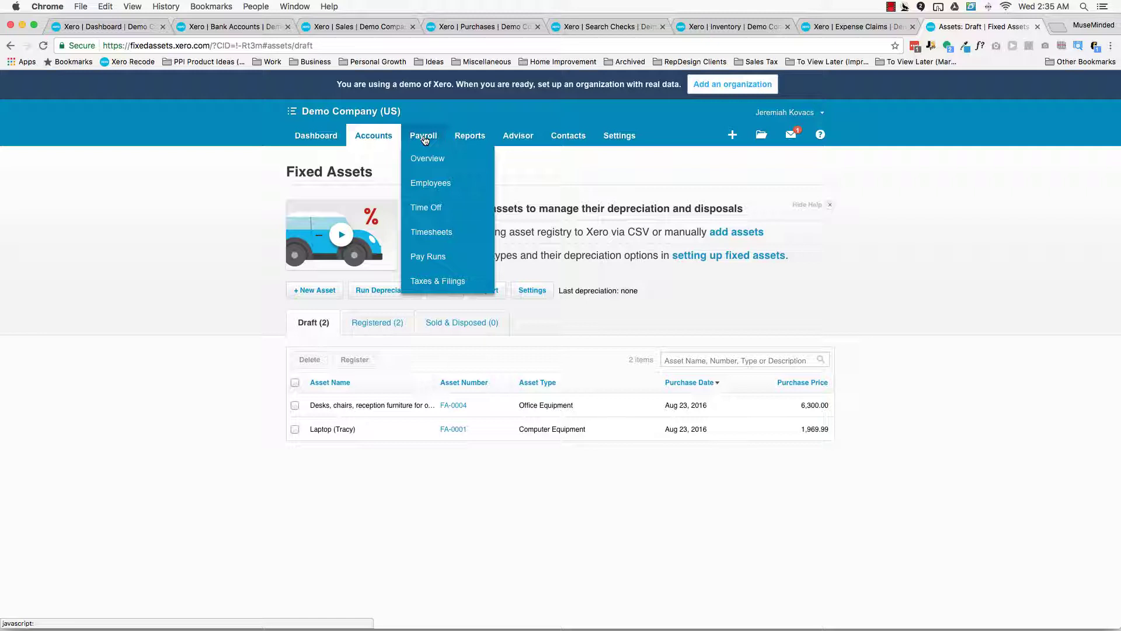
# - Open All Reports from the Reports menu
pyautogui.moveTo(458, 126)
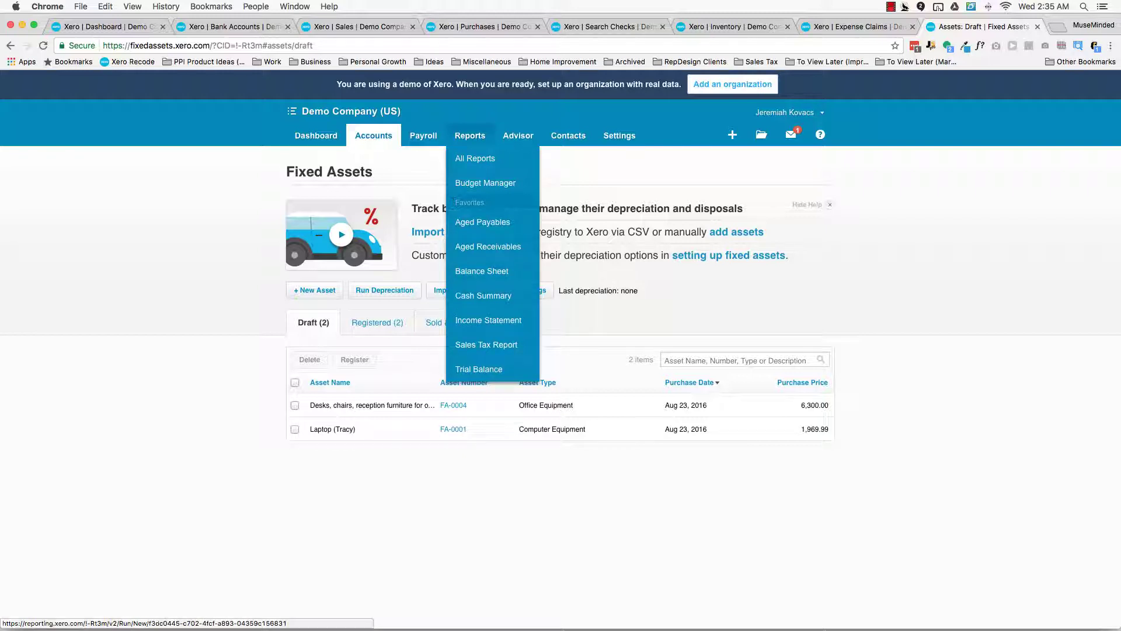
pyautogui.click(480, 163)
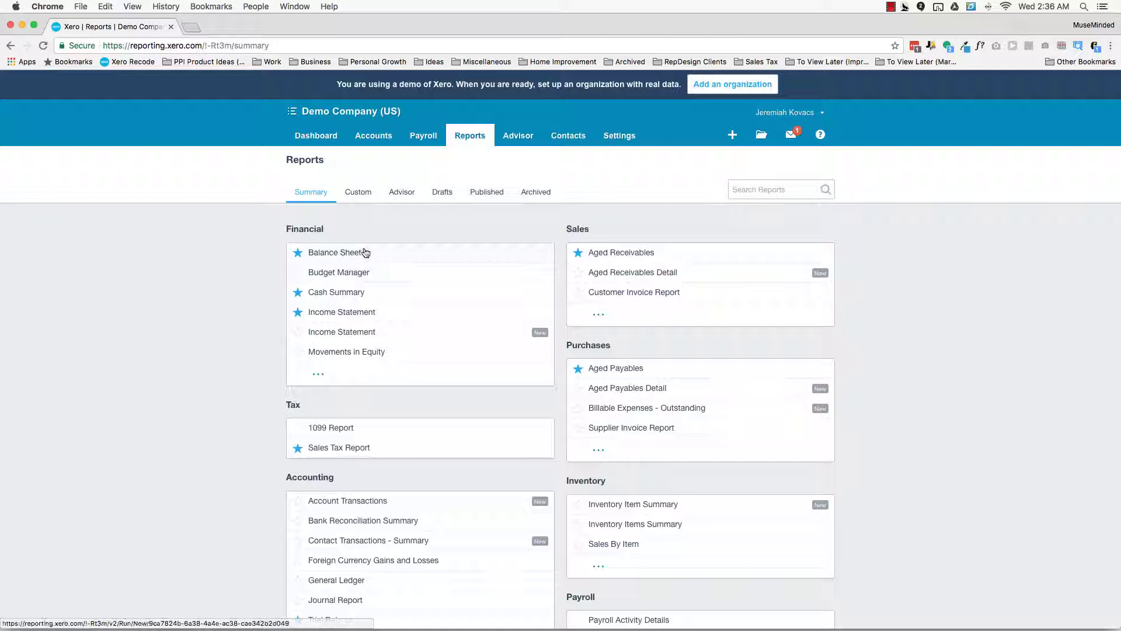
# - Expand the full list of Financial reports, then display the Advisor menu's tools
pyautogui.click(470, 136)
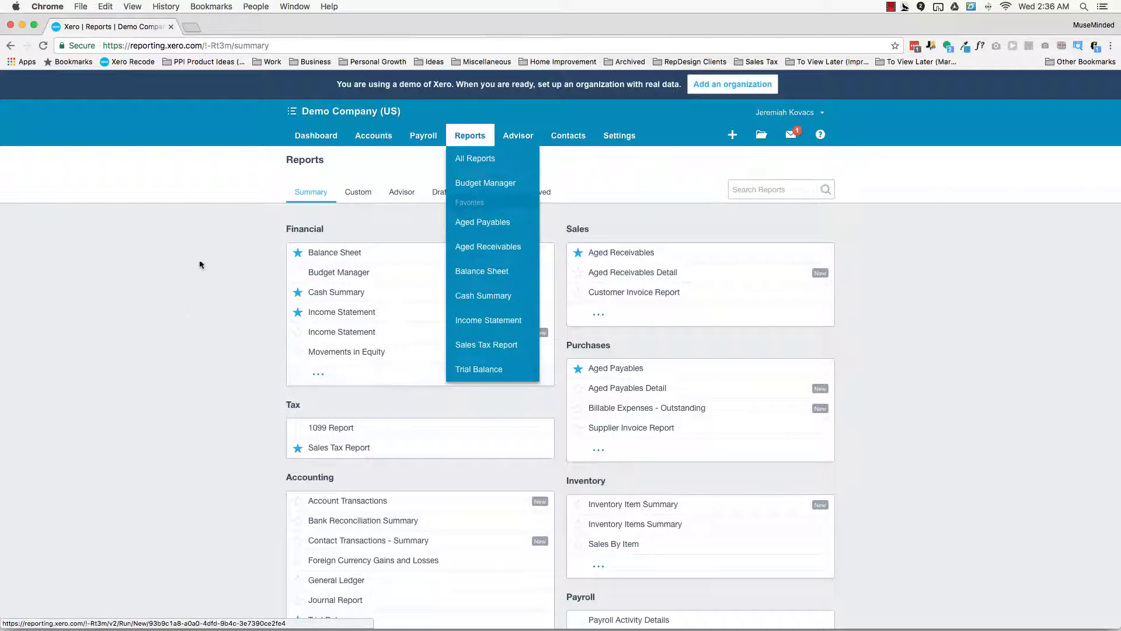
pyautogui.click(470, 136)
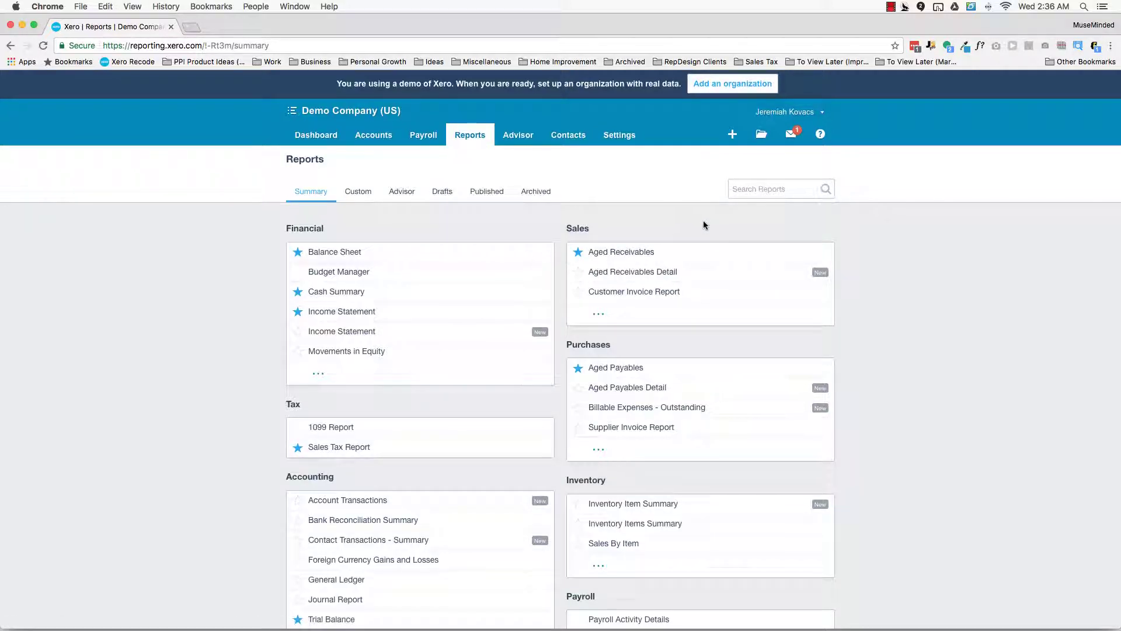
pyautogui.scroll(-3, 703, 222)
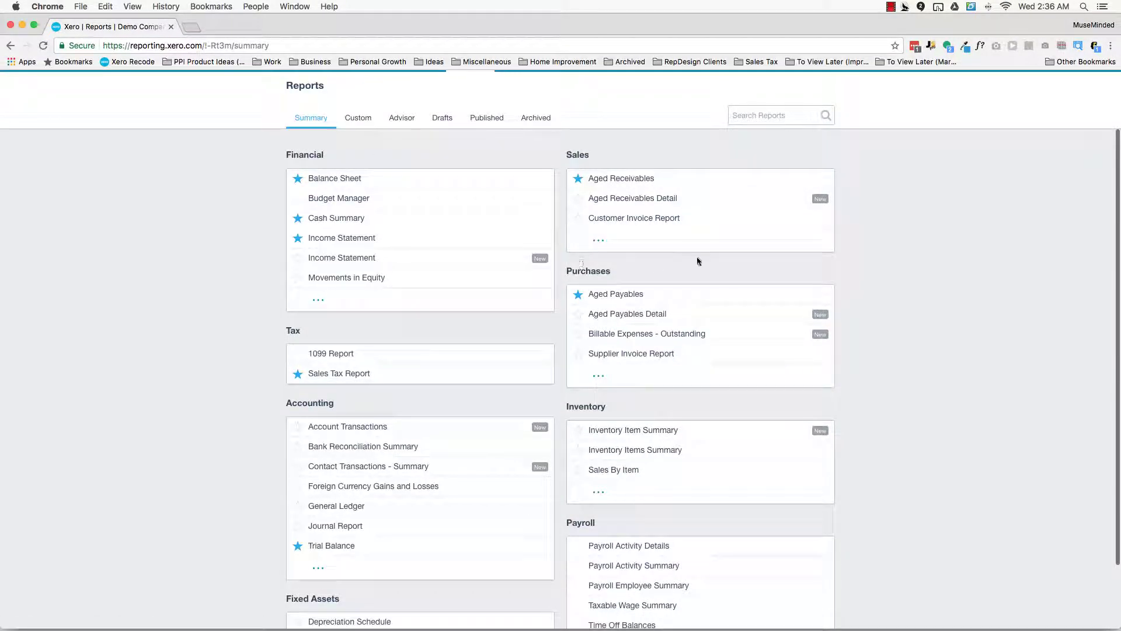
pyautogui.scroll(-3, 696, 256)
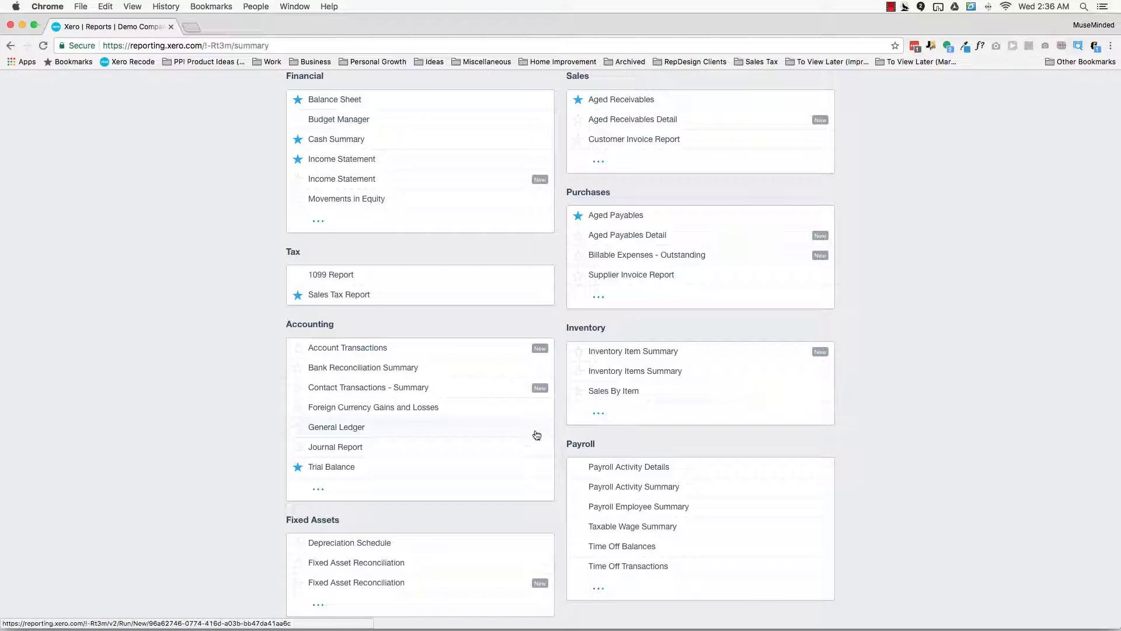
pyautogui.scroll(5, 533, 432)
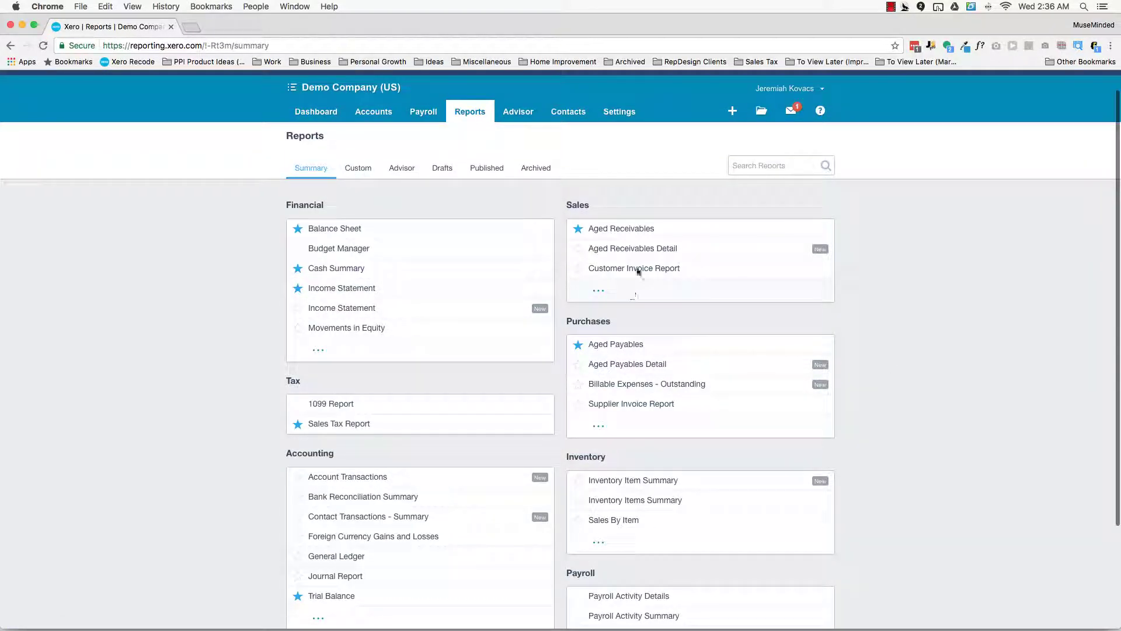
pyautogui.click(315, 352)
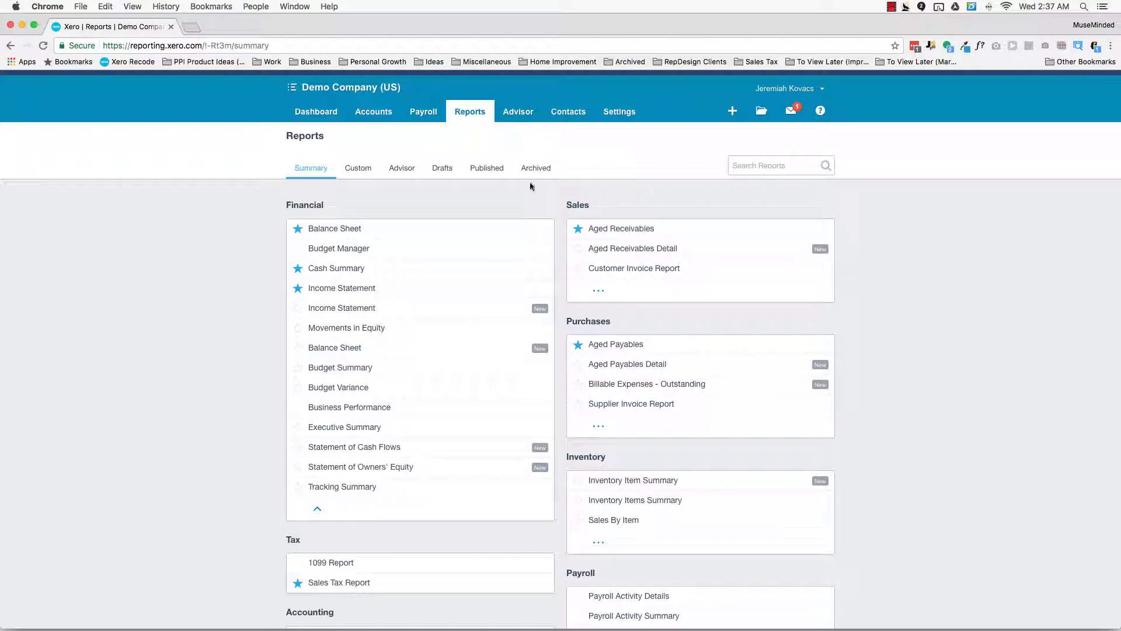
pyautogui.click(526, 119)
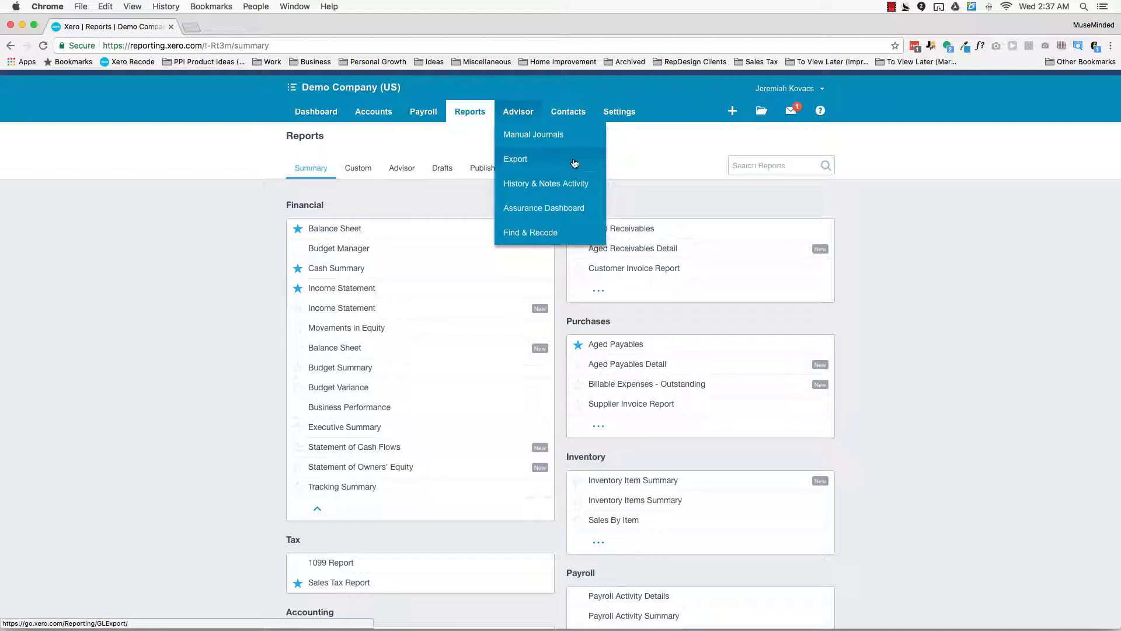
# - Bring up the Settings menu with General Settings, Chart of Accounts and Payroll Settings
pyautogui.moveTo(571, 111)
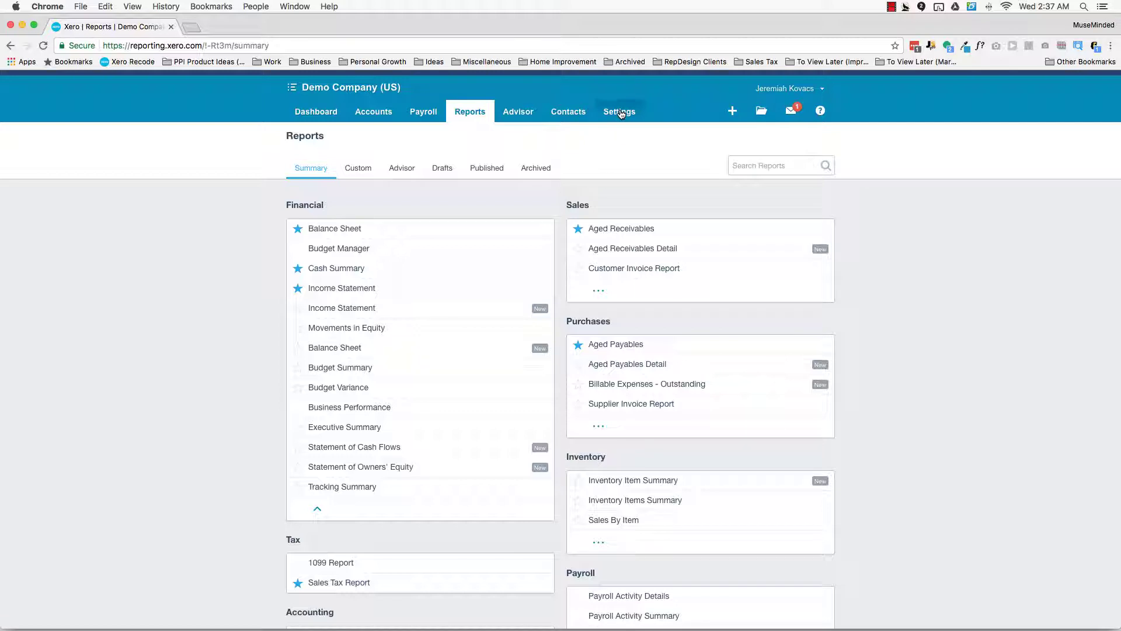
# - Open General Settings and scroll through its Organization, Connect, Reports and Features sections
pyautogui.moveTo(616, 109)
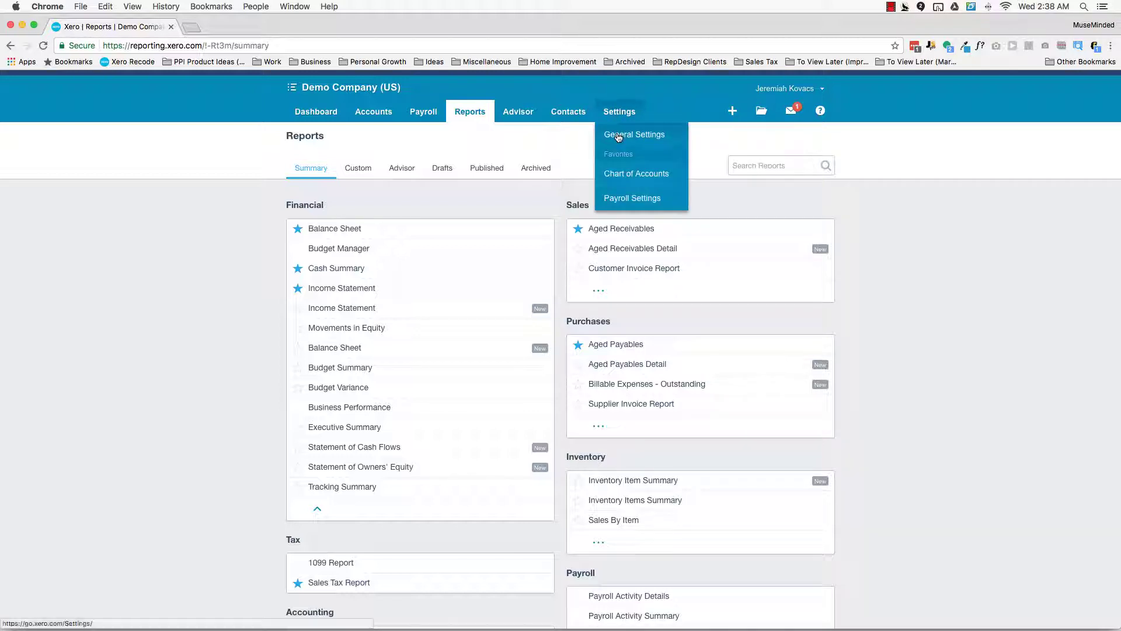
pyautogui.click(619, 135)
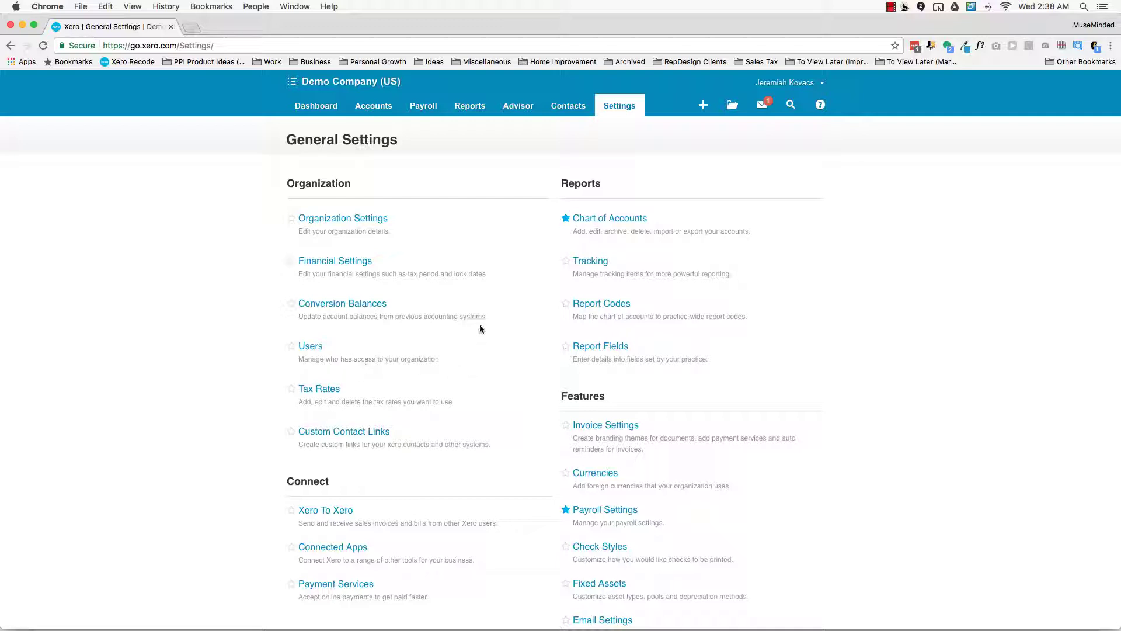
pyautogui.scroll(-1, 479, 327)
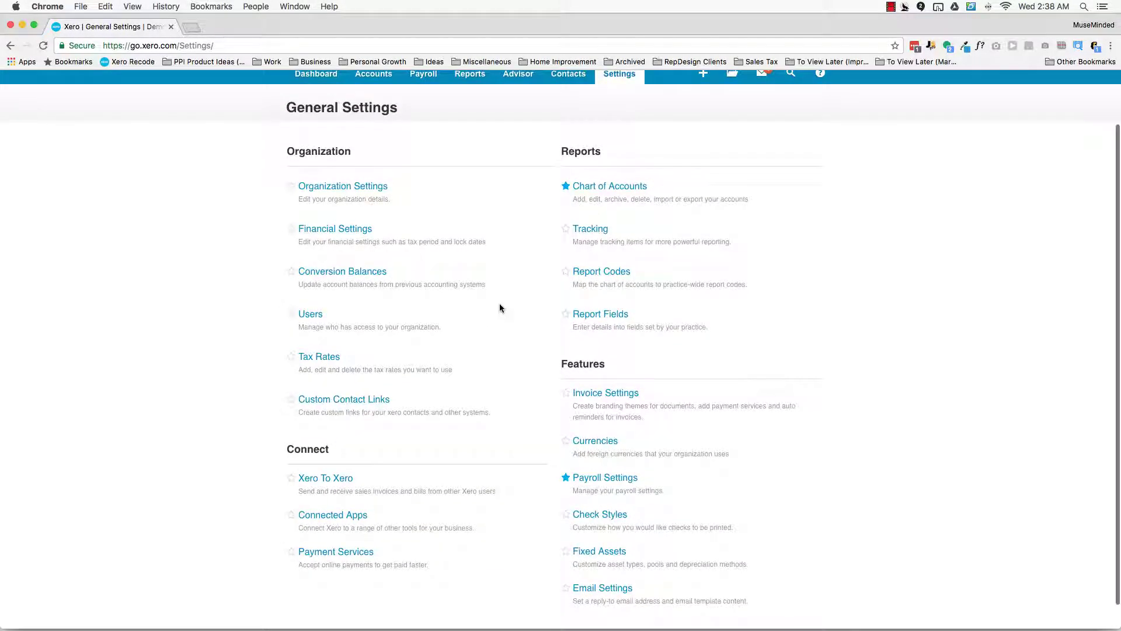
pyautogui.scroll(-1, 499, 308)
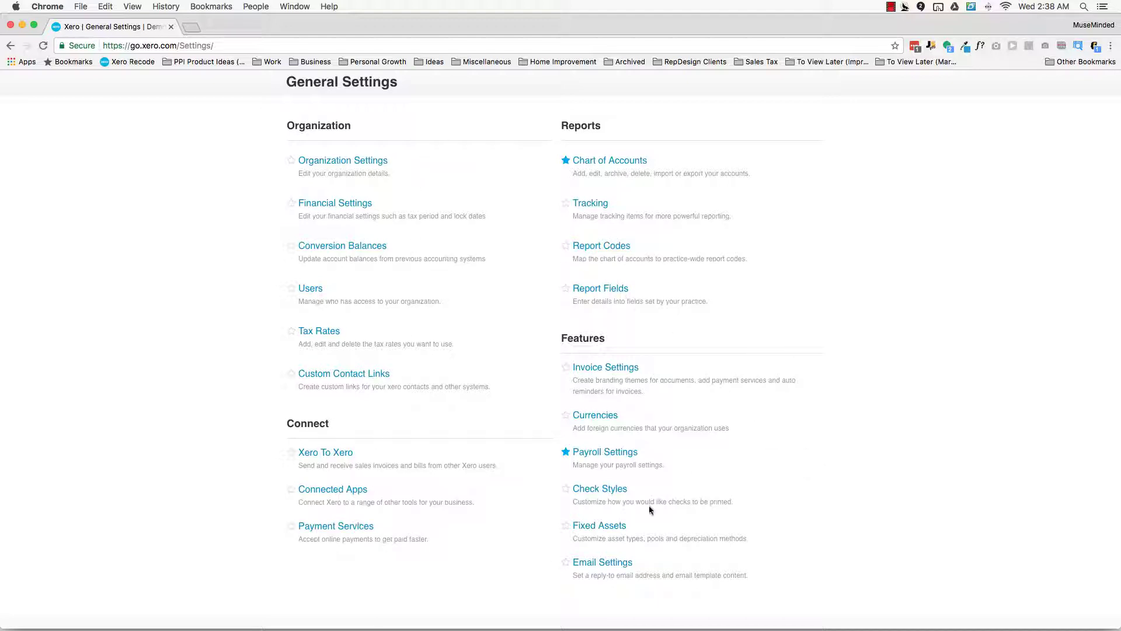
pyautogui.scroll(3, 770, 263)
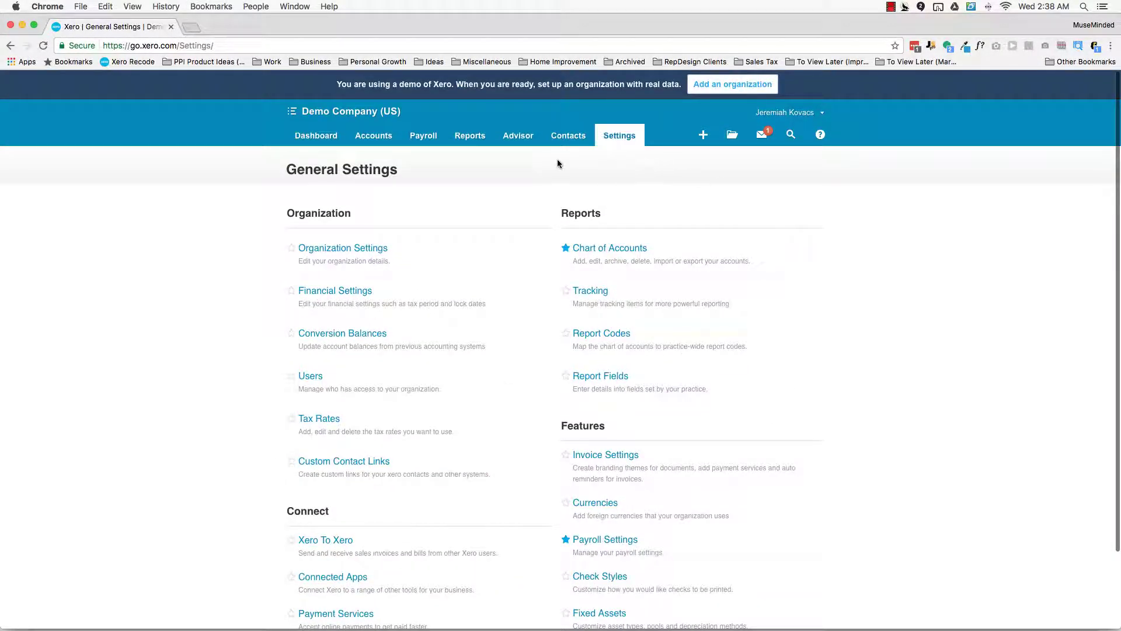
# - From the Dashboard, open Files through the New menu to see the empty Inbox and Contracts folders
pyautogui.click(299, 136)
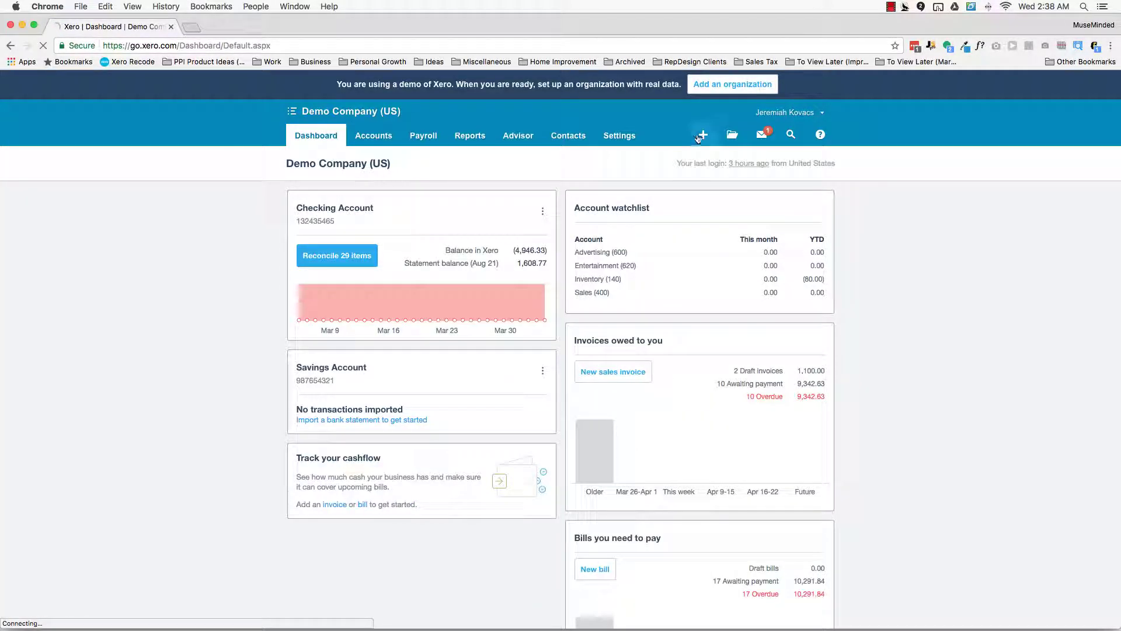
pyautogui.click(703, 138)
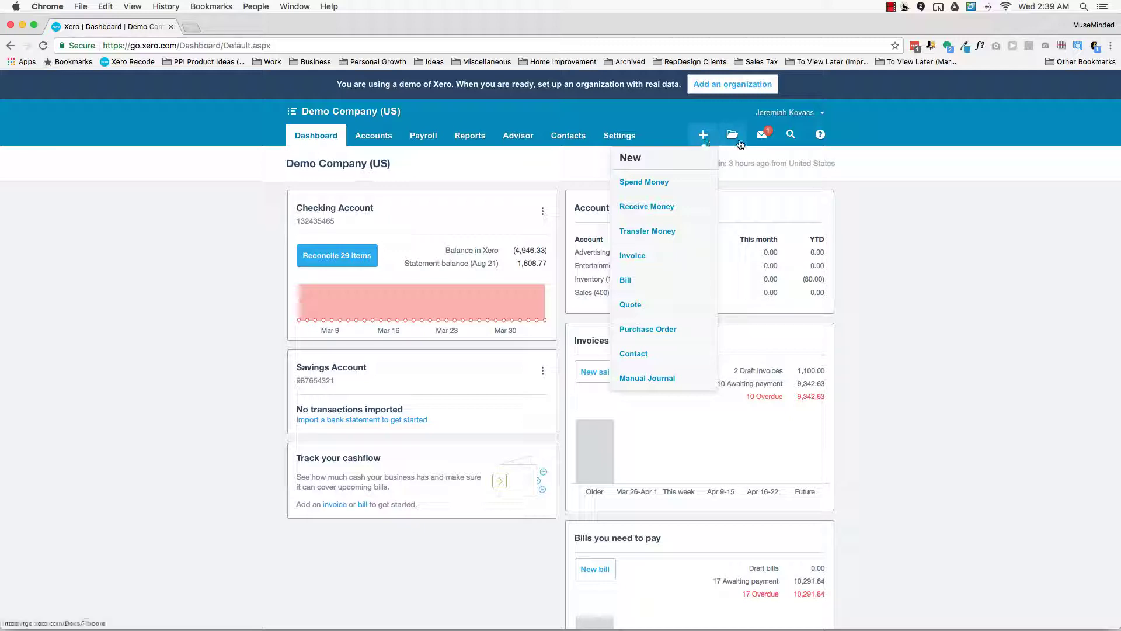
pyautogui.click(735, 142)
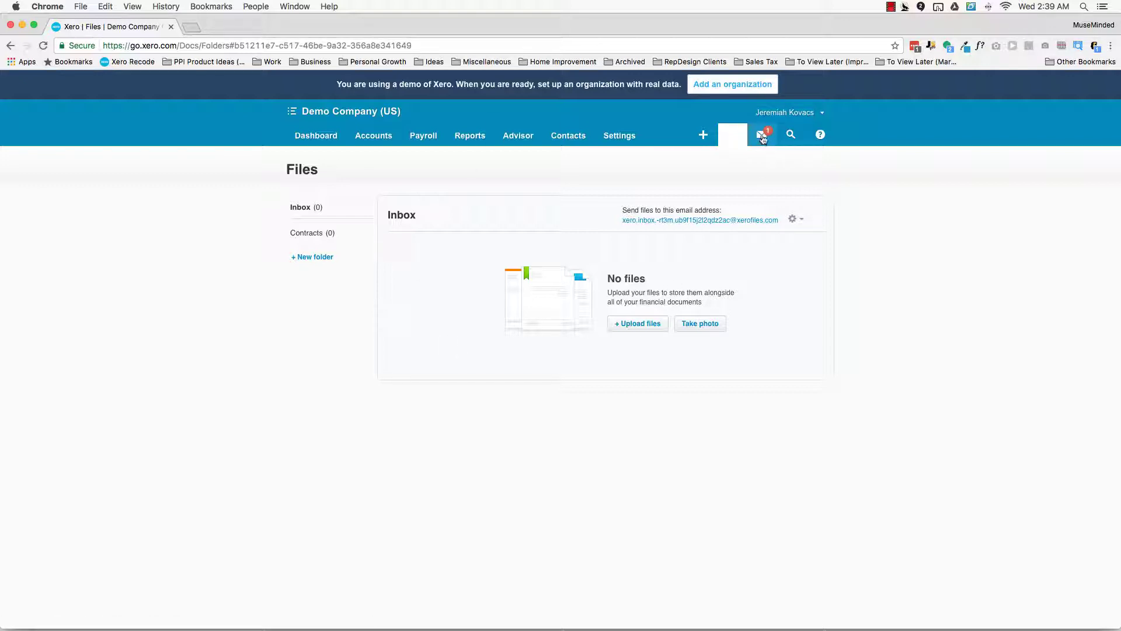
# - Dismiss the bank feed notification, then try search, which is unavailable for demo organizations
pyautogui.click(762, 138)
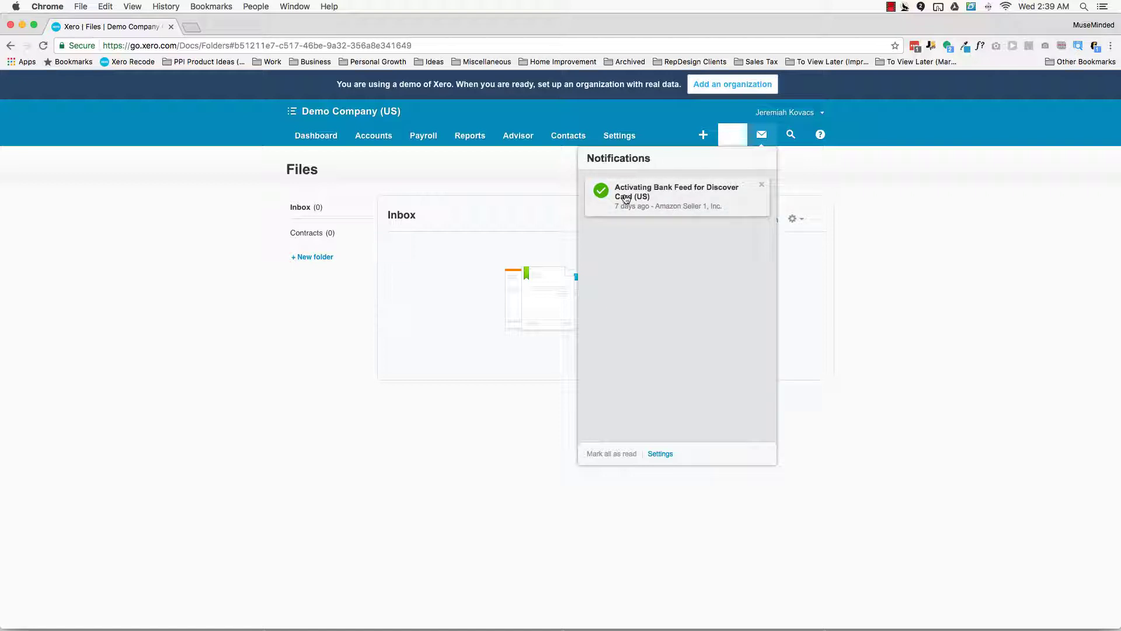
pyautogui.click(761, 184)
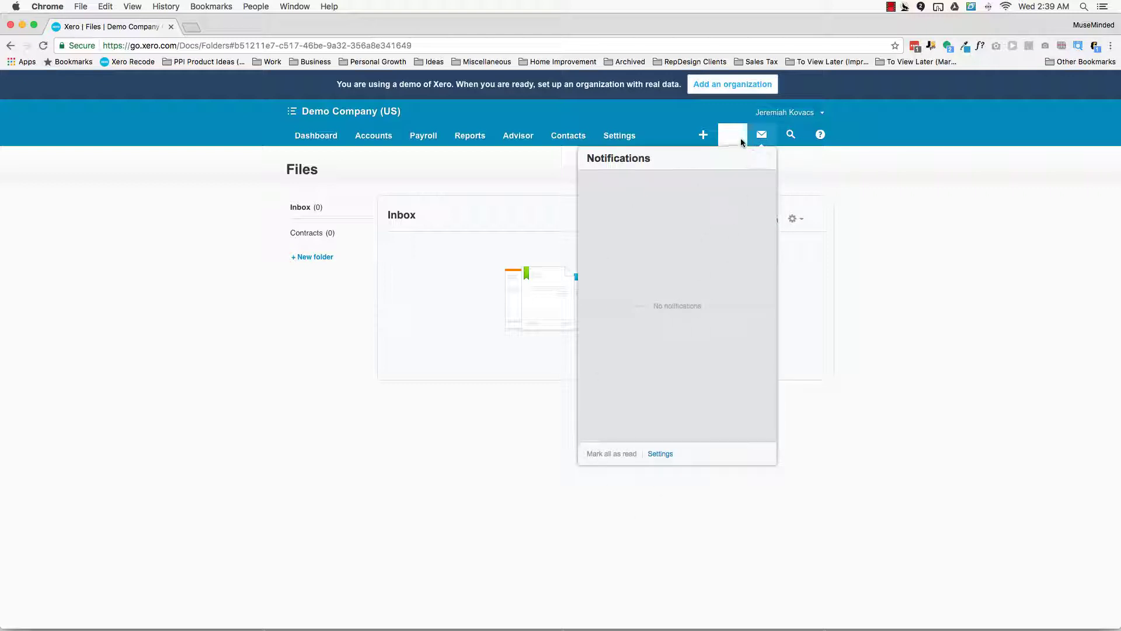
pyautogui.click(760, 138)
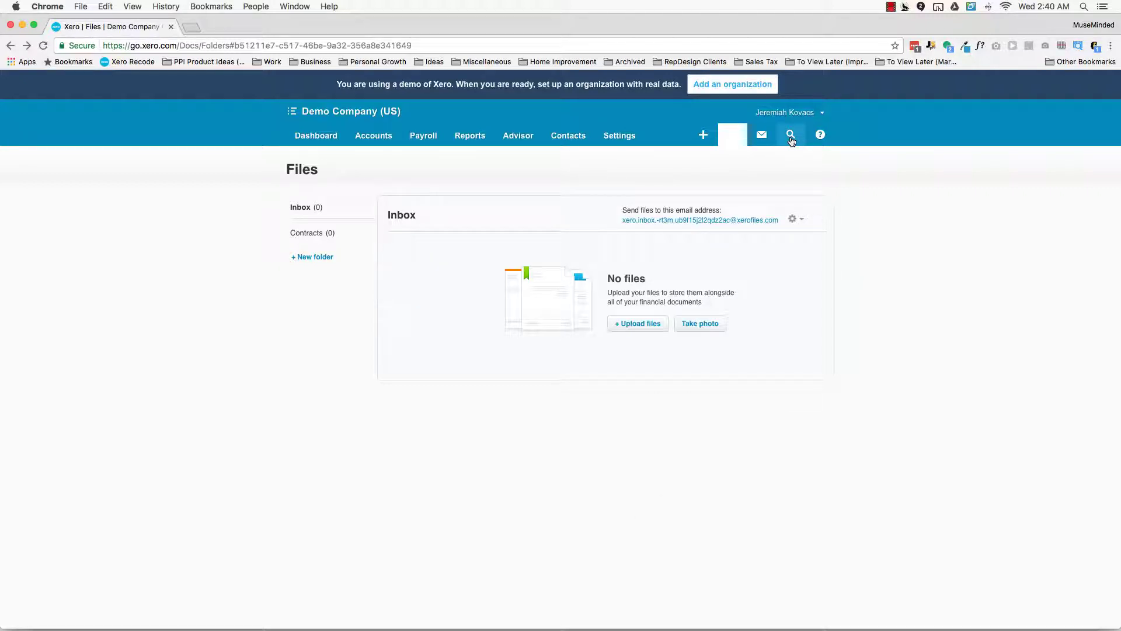
pyautogui.click(791, 139)
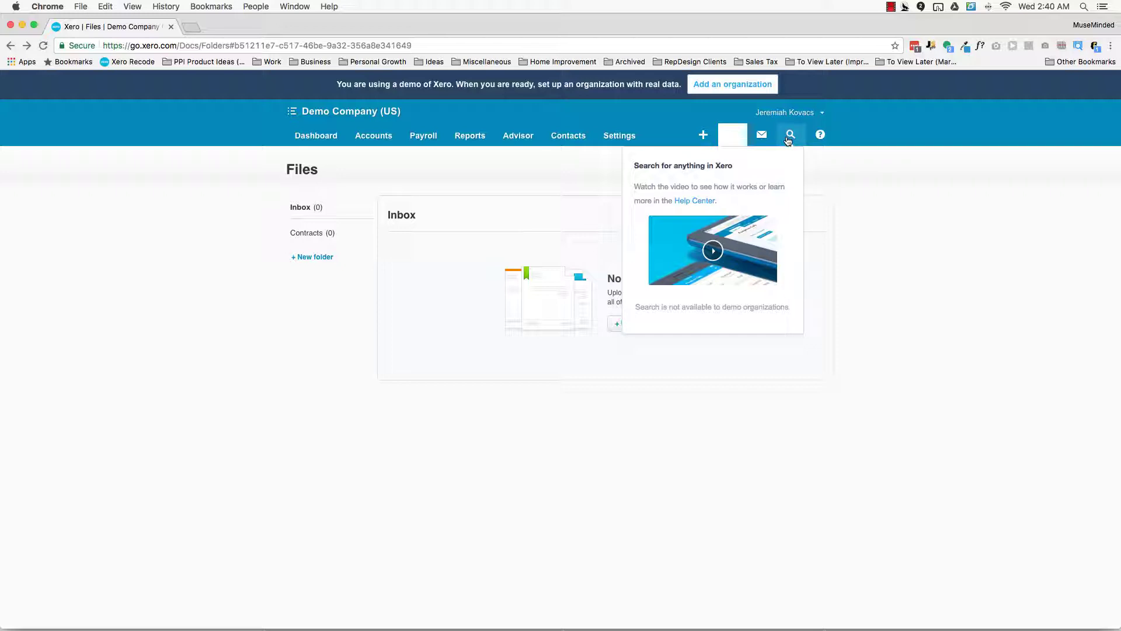
# - Search help for 'how to set up a bank feed', then go to the Help Center from the ? menu
pyautogui.click(820, 139)
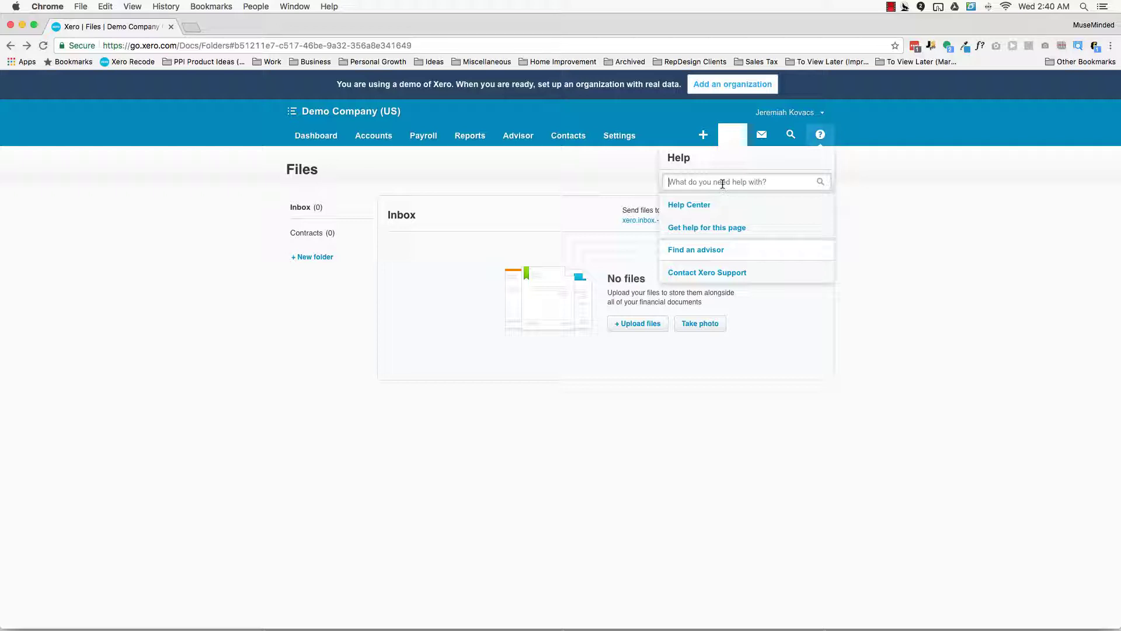
pyautogui.write('how to set up a bank feed')
pyautogui.press('Return')
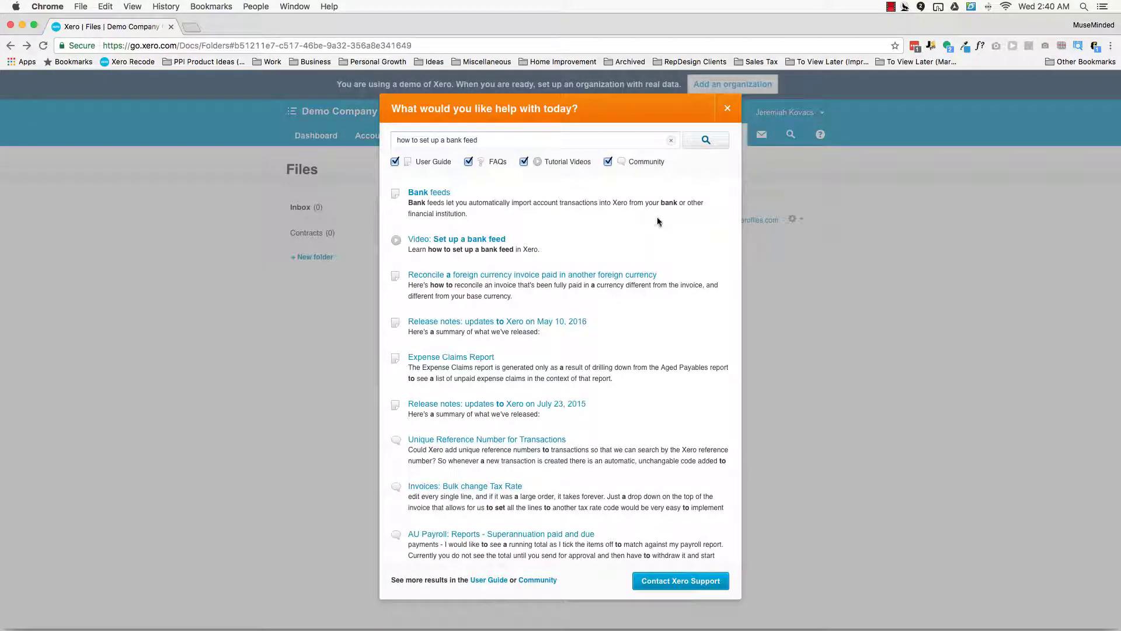
pyautogui.click(728, 108)
pyautogui.click(818, 143)
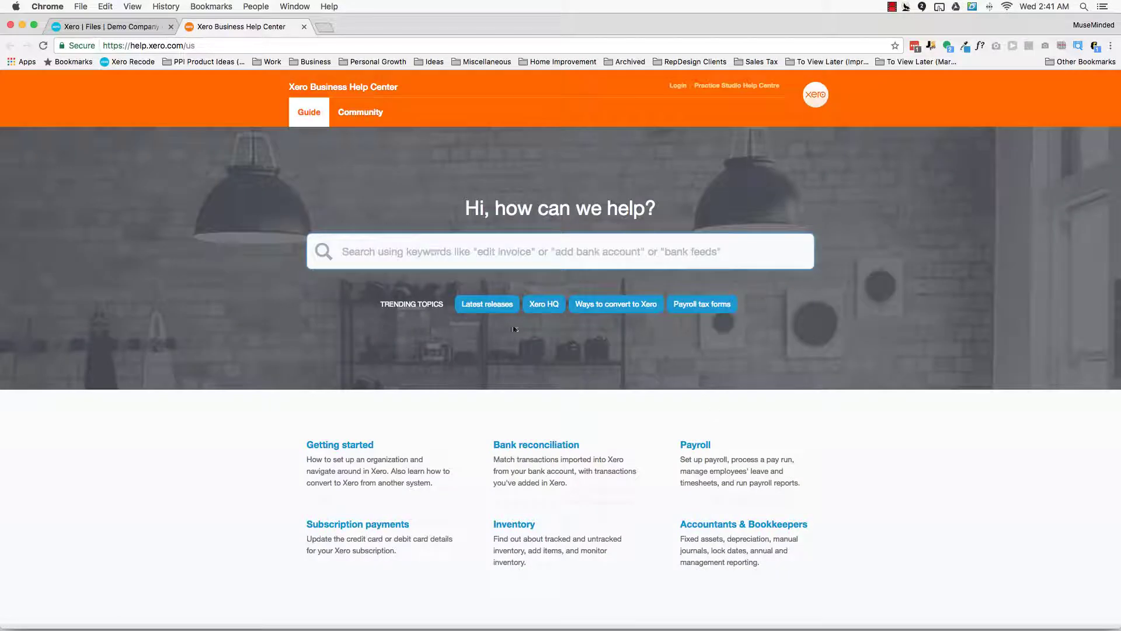
# - Browse the Get started with Xero guide, expand 'Using Xero day to day', then return to Xero
pyautogui.click(349, 447)
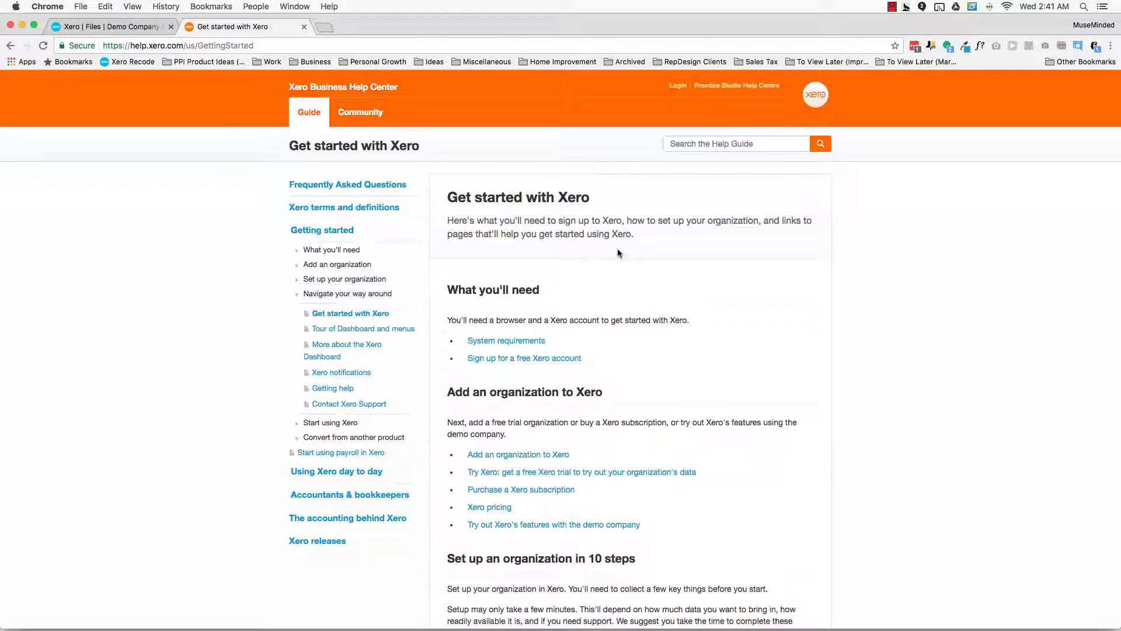
pyautogui.scroll(-3, 634, 242)
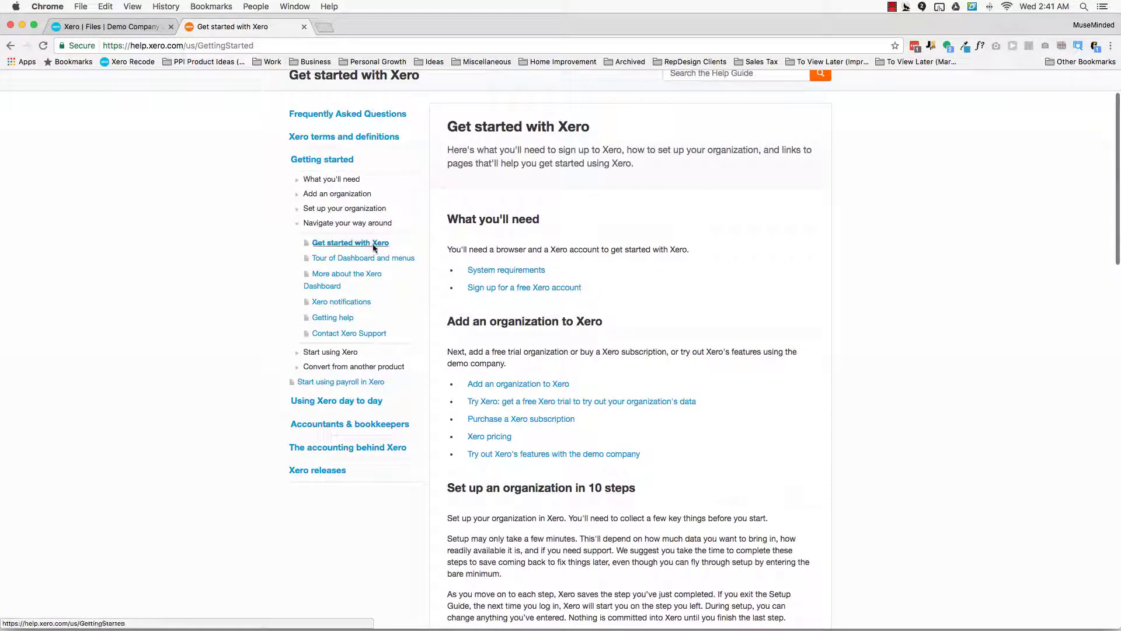
pyautogui.click(335, 403)
pyautogui.scroll(-5, 409, 257)
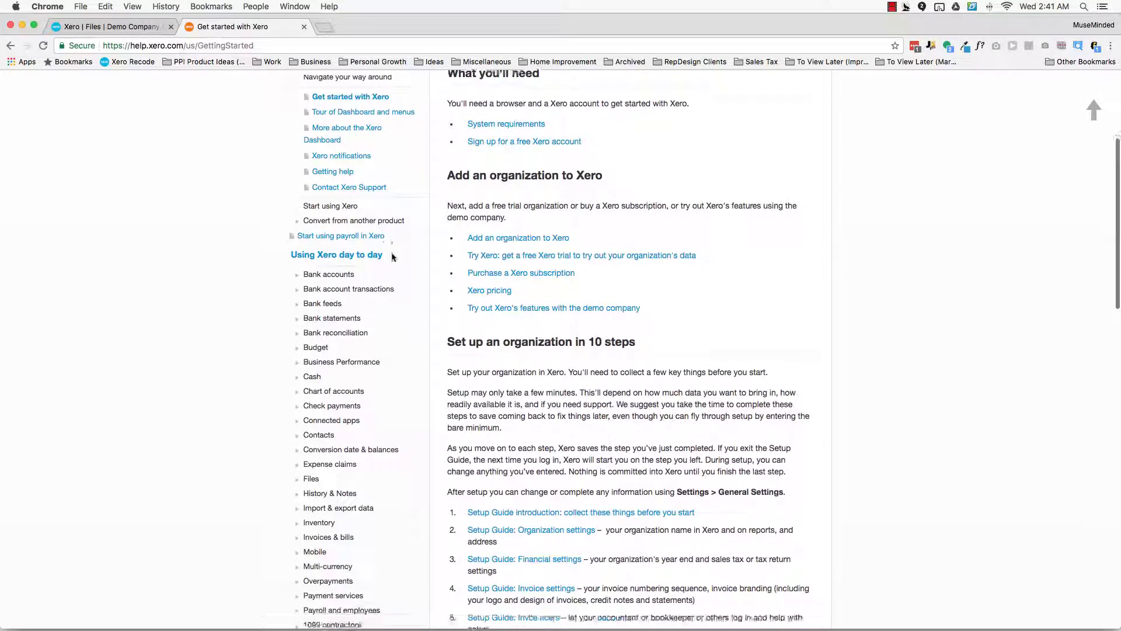
pyautogui.scroll(-3, 392, 257)
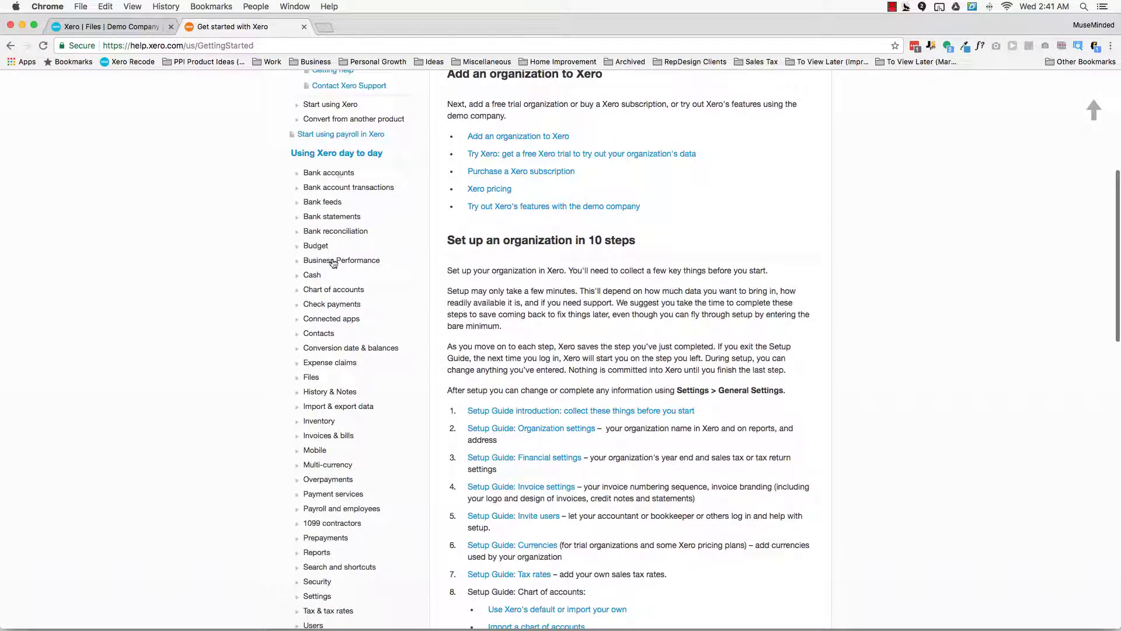
pyautogui.scroll(-5, 334, 263)
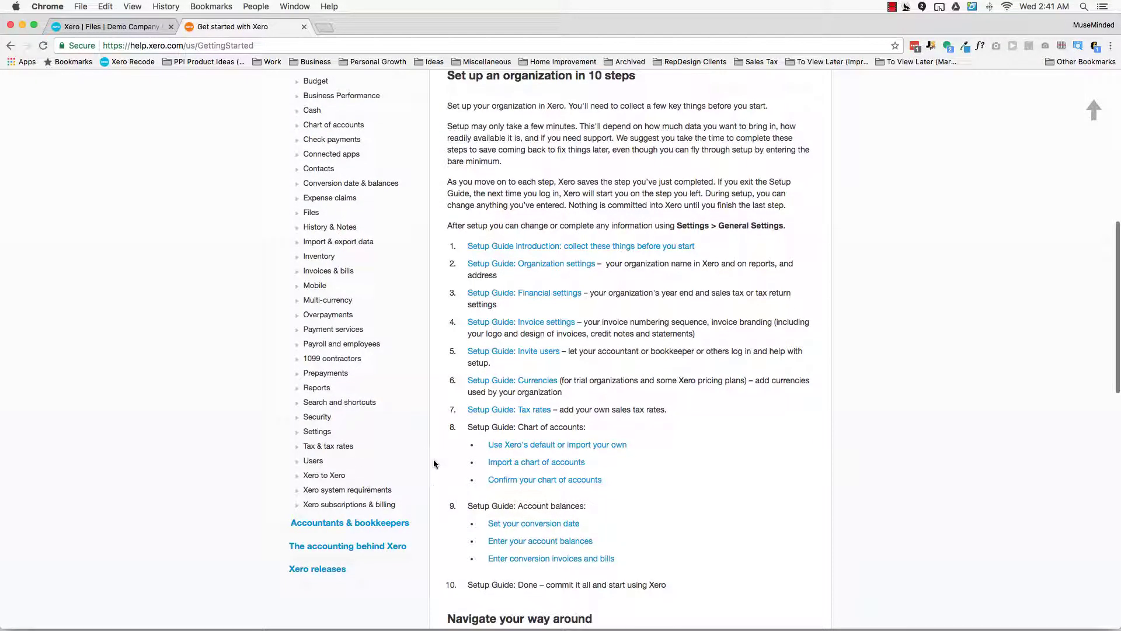
pyautogui.scroll(10, 418, 363)
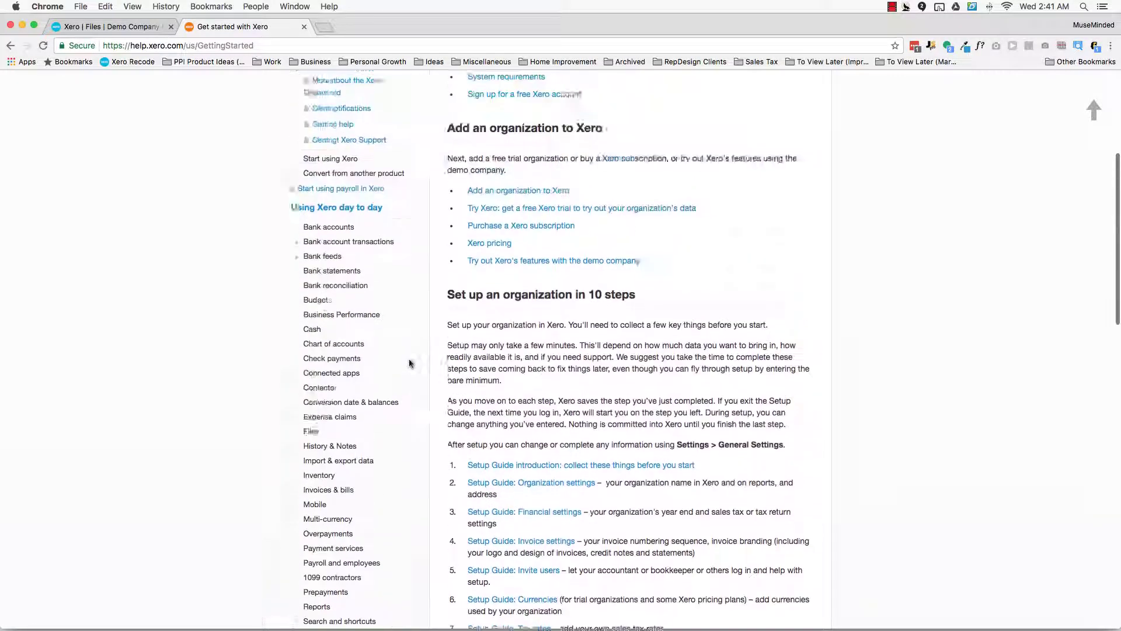
pyautogui.click(143, 27)
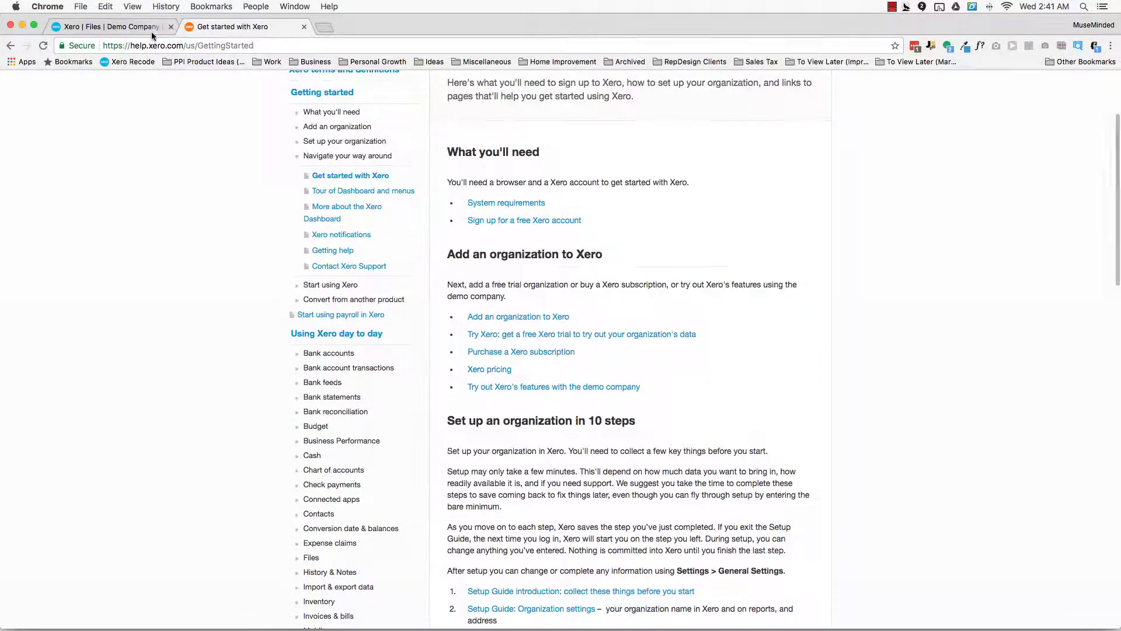
# - Close the help tab, view the help and profile menus, and go back to the Dashboard
pyautogui.click(304, 28)
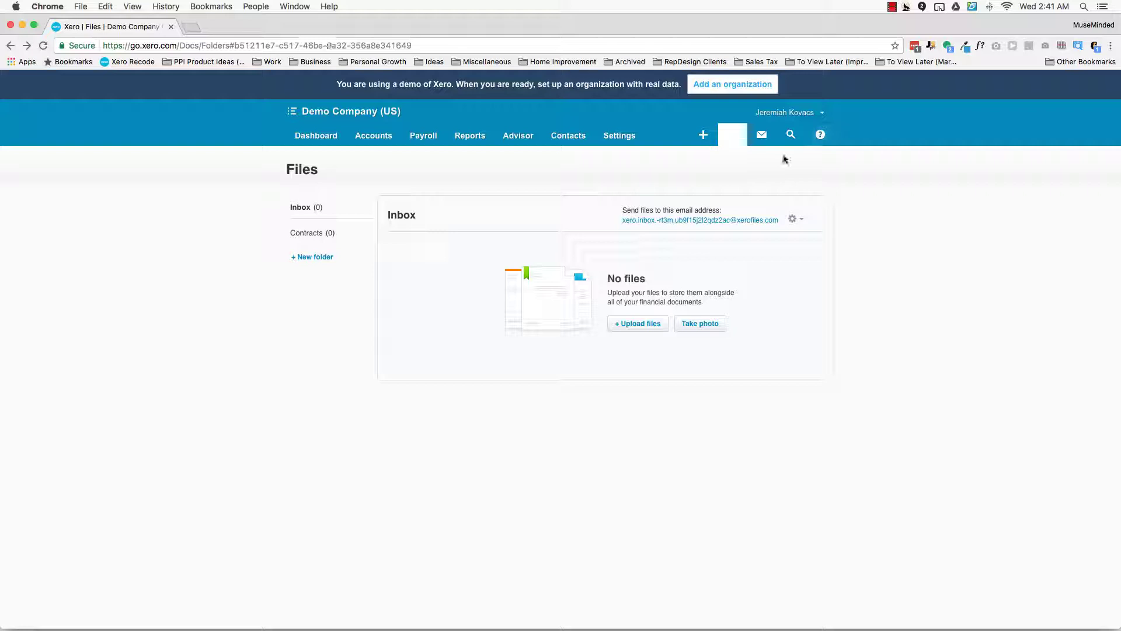
pyautogui.click(820, 134)
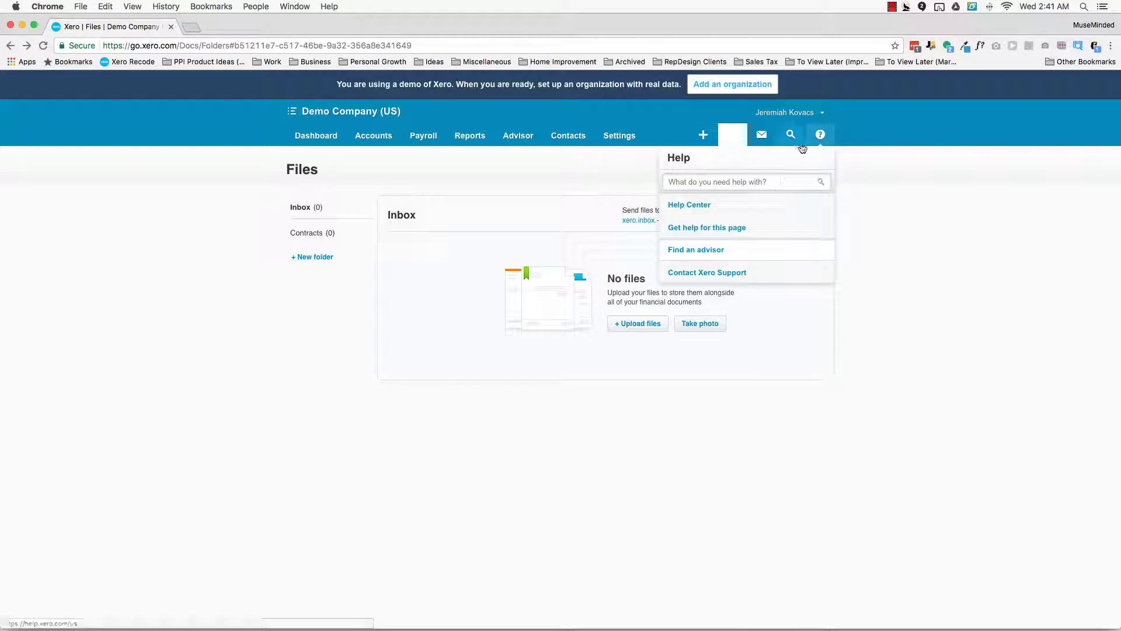
pyautogui.click(861, 130)
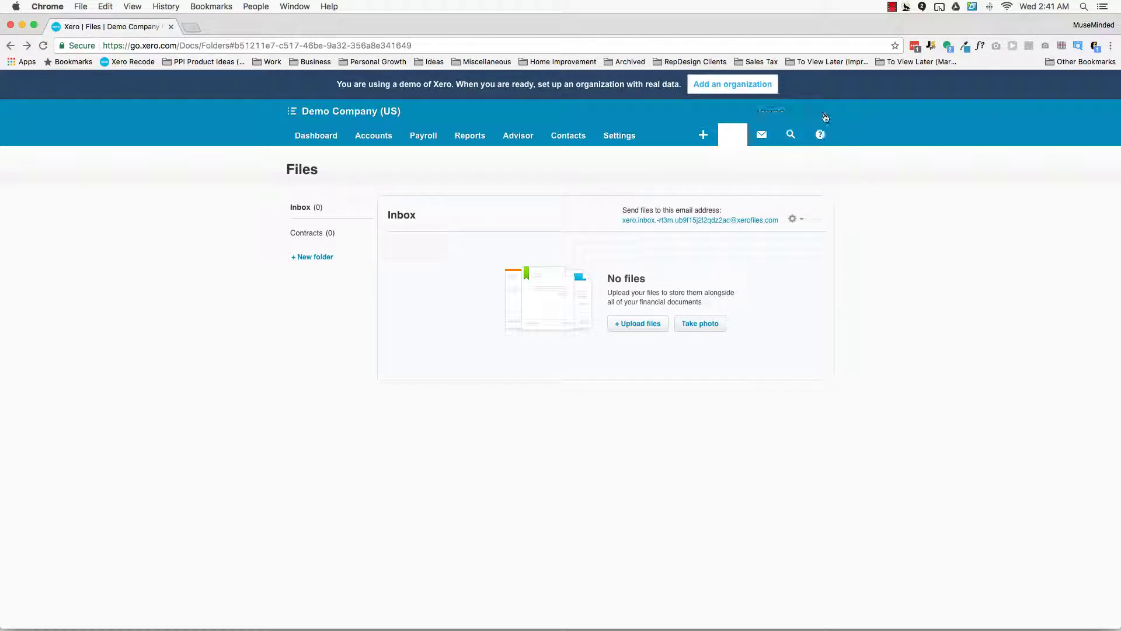
pyautogui.click(825, 118)
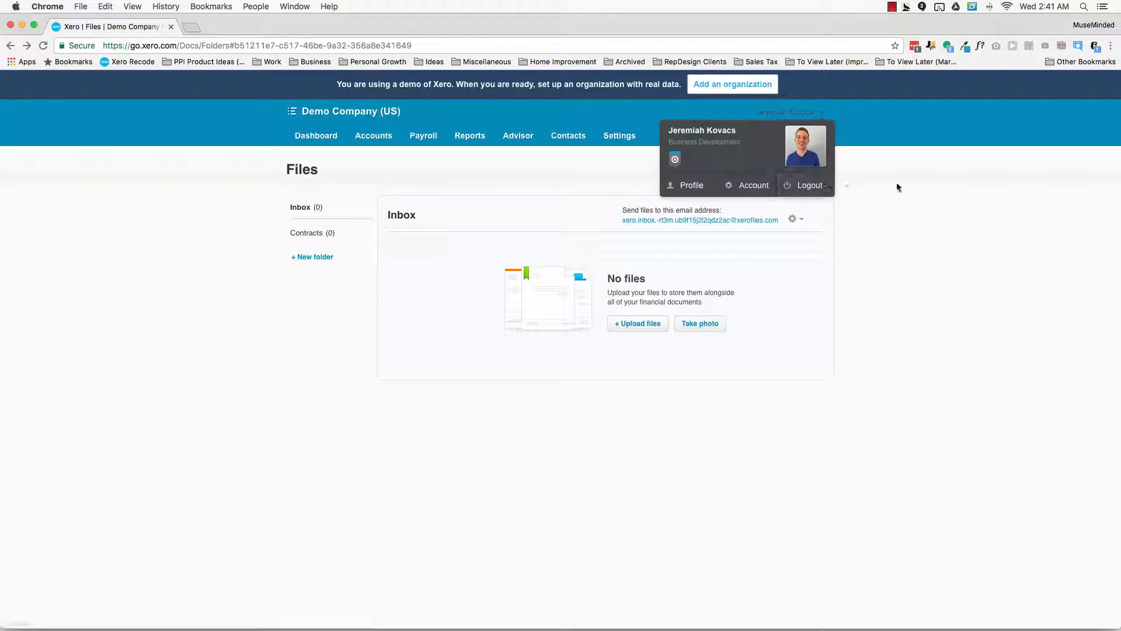
pyautogui.click(313, 138)
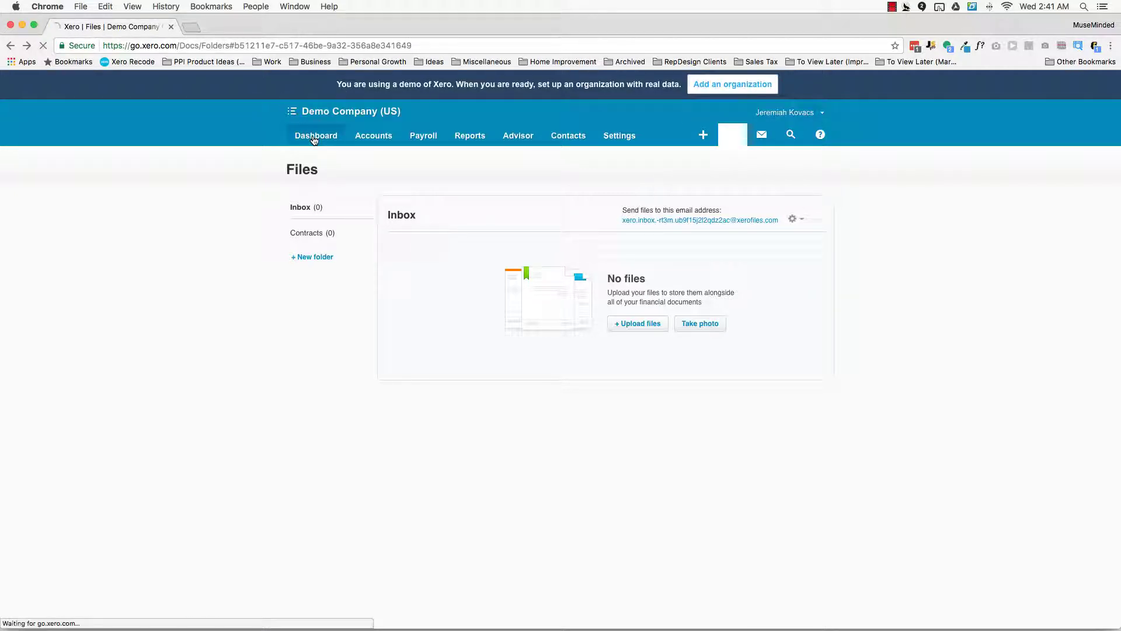